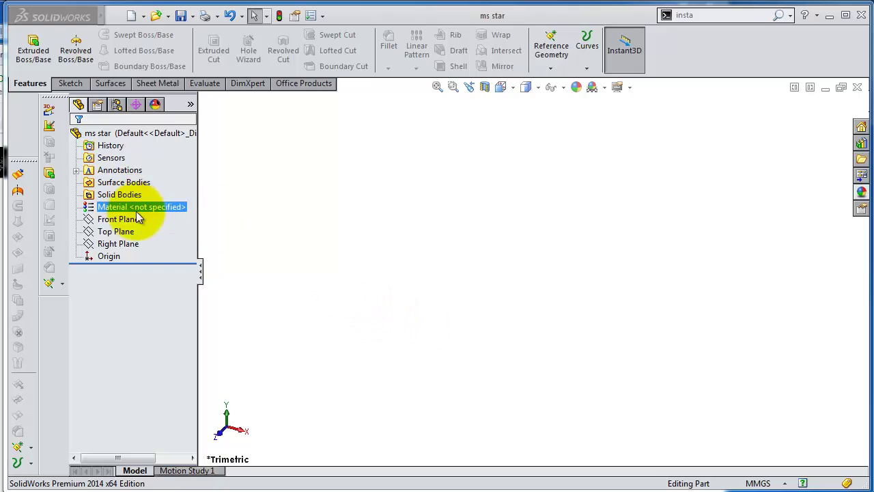
Step: On a Top Plane sketch, draw two connected lines forming an inverted V peaking above the origin
{"action": "left_click", "coordinate": [136, 231]}
{"action": "left_click", "coordinate": [156, 210]}
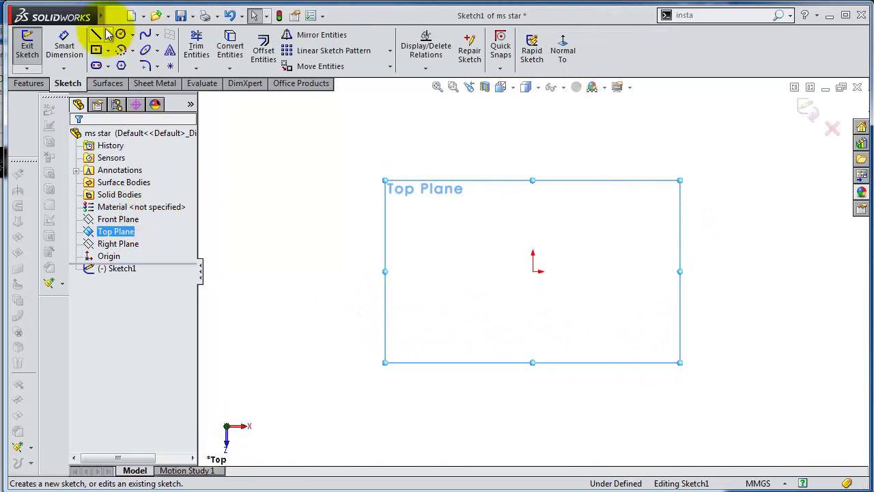
{"action": "left_click", "coordinate": [97, 35]}
{"action": "left_click", "coordinate": [463, 271]}
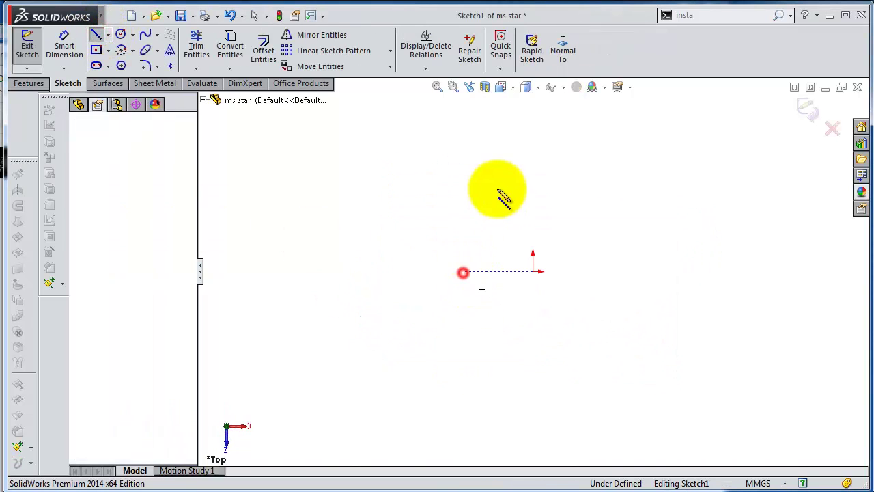
{"action": "left_click", "coordinate": [533, 140]}
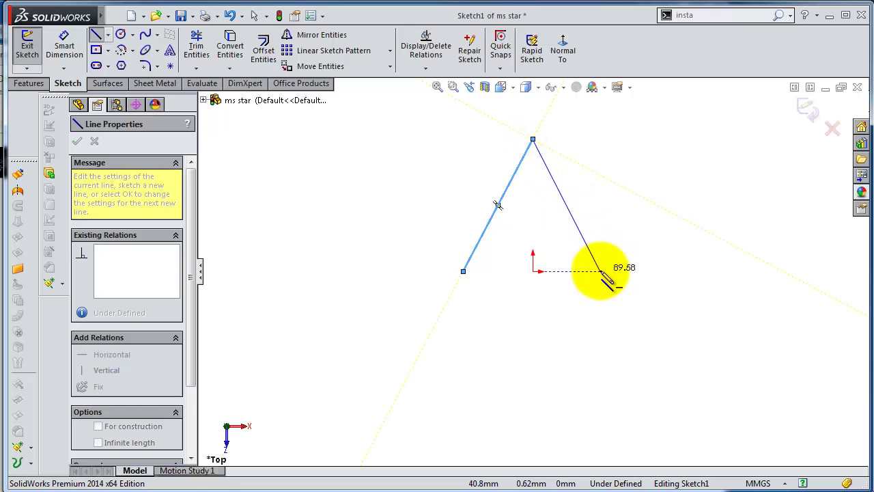
{"action": "left_click", "coordinate": [599, 271]}
{"action": "key", "text": "Escape"}
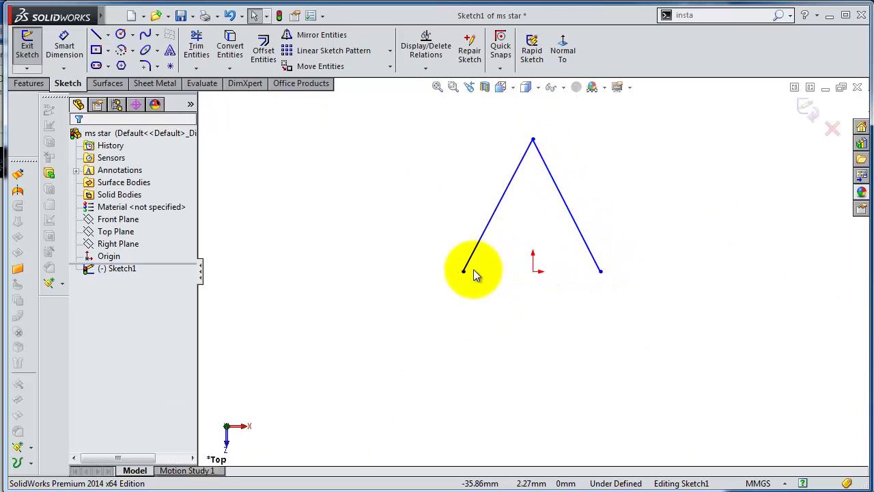
Step: Make the two base endpoints Horizontal and the two lines Equal in length
{"action": "left_click", "coordinate": [463, 271]}
{"action": "left_click", "coordinate": [599, 270], "text": "ctrl"}
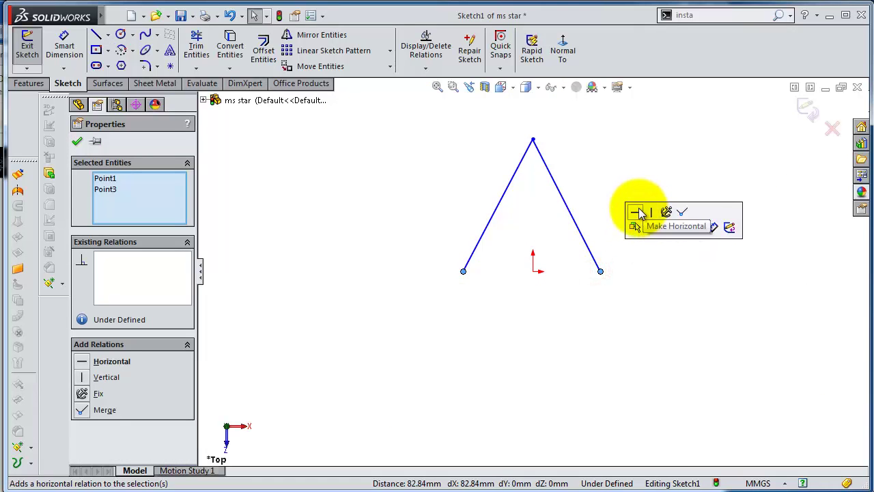
{"action": "left_click", "coordinate": [637, 211]}
{"action": "left_click", "coordinate": [570, 208]}
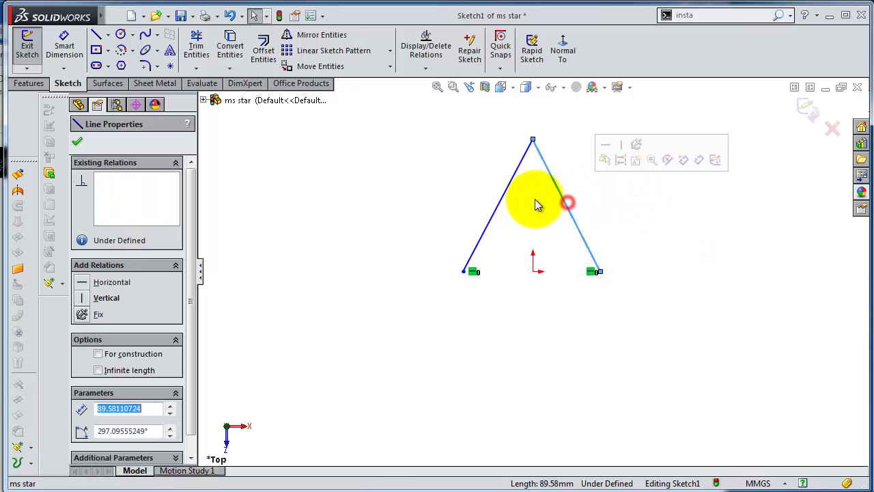
{"action": "left_click", "coordinate": [505, 192], "text": "ctrl"}
{"action": "left_click", "coordinate": [621, 132]}
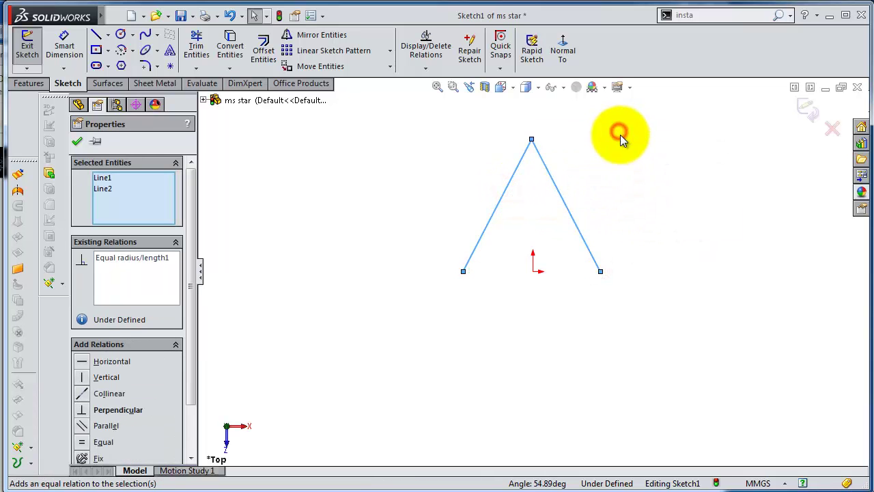
Step: Add a Vertical relation between the apex and the origin
{"action": "left_click", "coordinate": [522, 184]}
{"action": "left_click", "coordinate": [532, 141]}
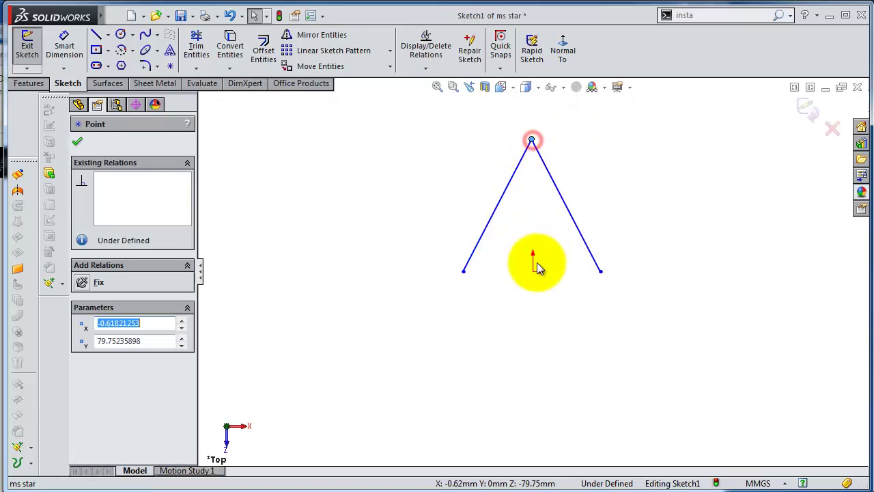
{"action": "left_click", "coordinate": [533, 271], "text": "ctrl"}
{"action": "left_click", "coordinate": [587, 216]}
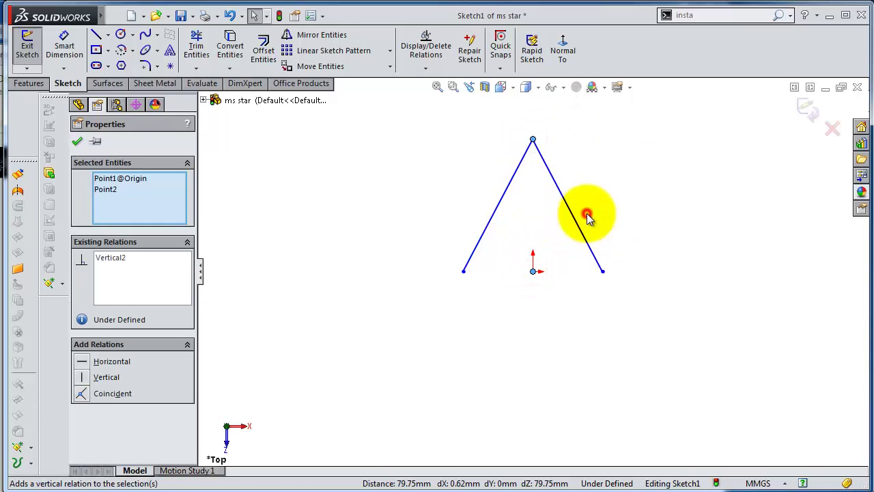
{"action": "left_click", "coordinate": [64, 48]}
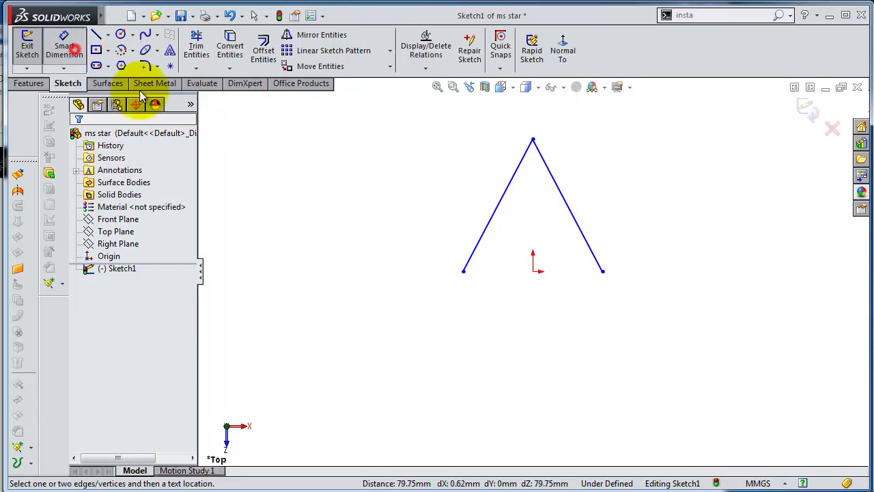
Step: Dimension the inverted V with a 75 mm base width and a 100 mm left line
{"action": "left_click", "coordinate": [463, 273]}
{"action": "left_click", "coordinate": [602, 272]}
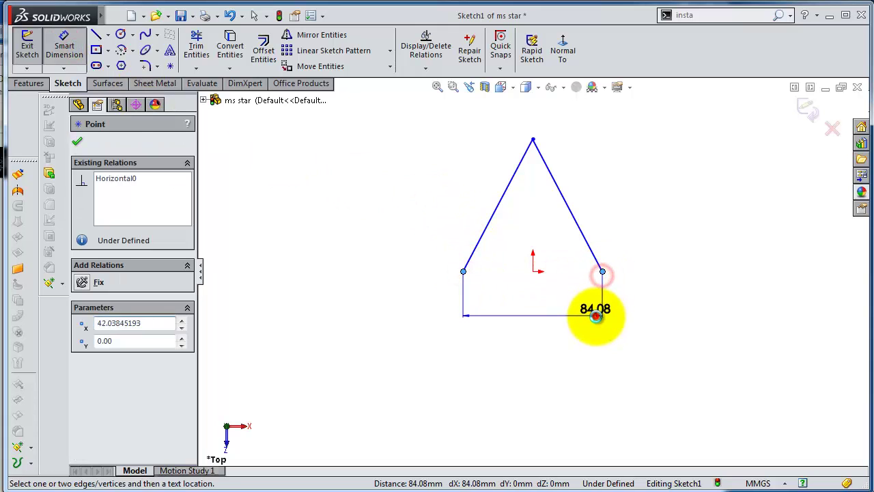
{"action": "left_click", "coordinate": [598, 317]}
{"action": "type", "text": "75"}
{"action": "key", "text": "Return"}
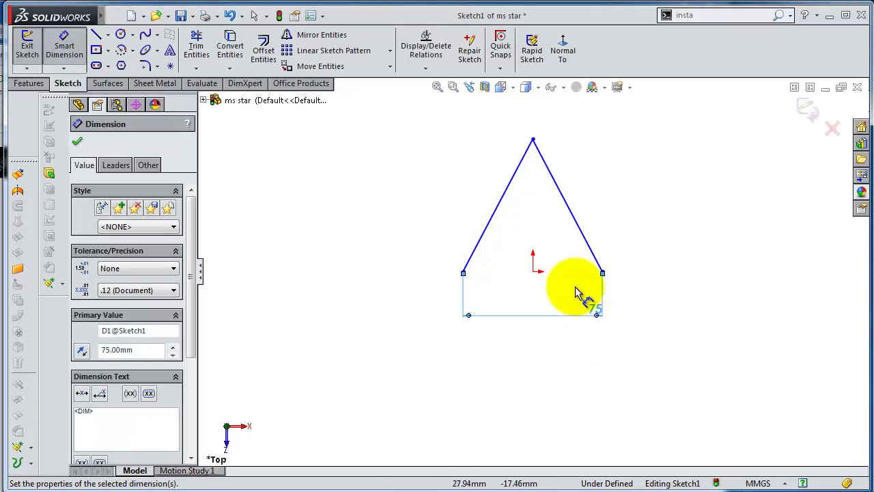
{"action": "left_click", "coordinate": [501, 211]}
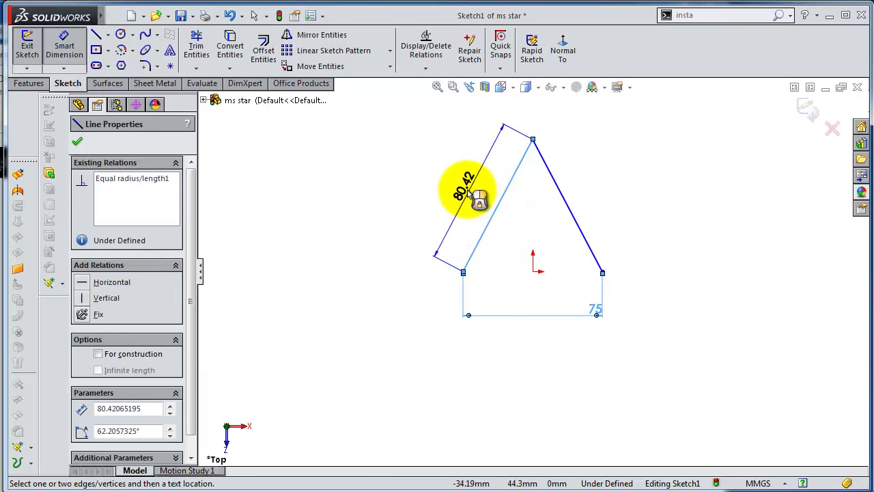
{"action": "left_click", "coordinate": [468, 194]}
{"action": "type", "text": "1"}
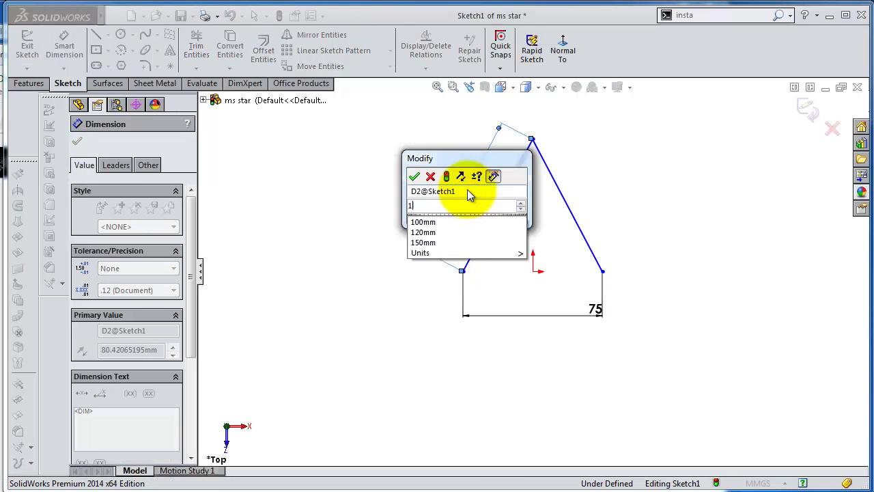
{"action": "type", "text": "00"}
{"action": "key", "text": "Return"}
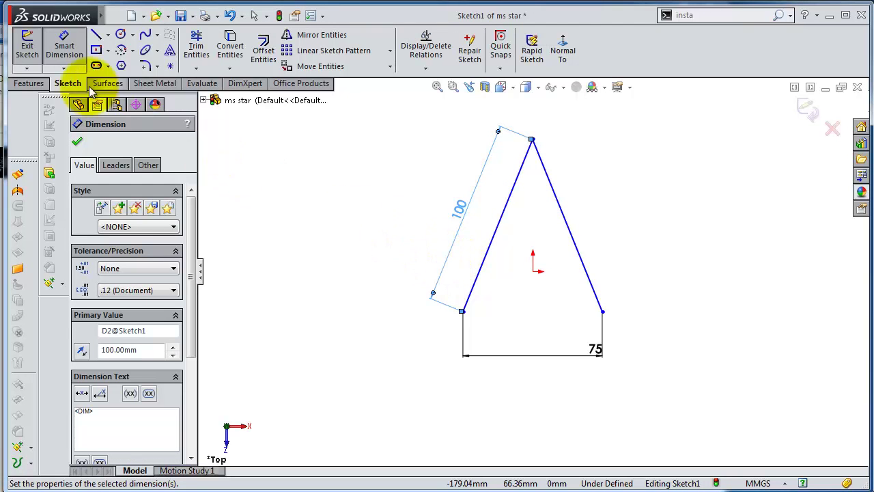
{"action": "left_click", "coordinate": [28, 84]}
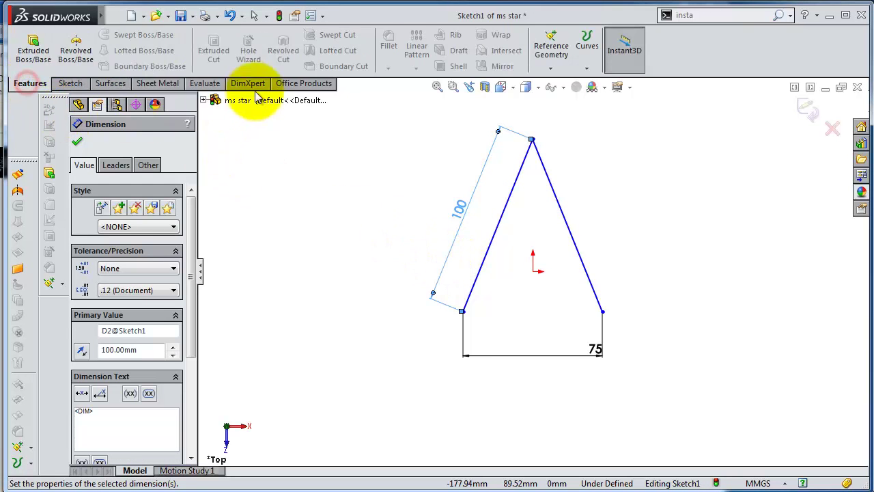
Step: Circular-pattern Line1 and Line2 around the origin, 5 equal instances over 360°
{"action": "left_click", "coordinate": [71, 85]}
{"action": "left_click", "coordinate": [390, 51]}
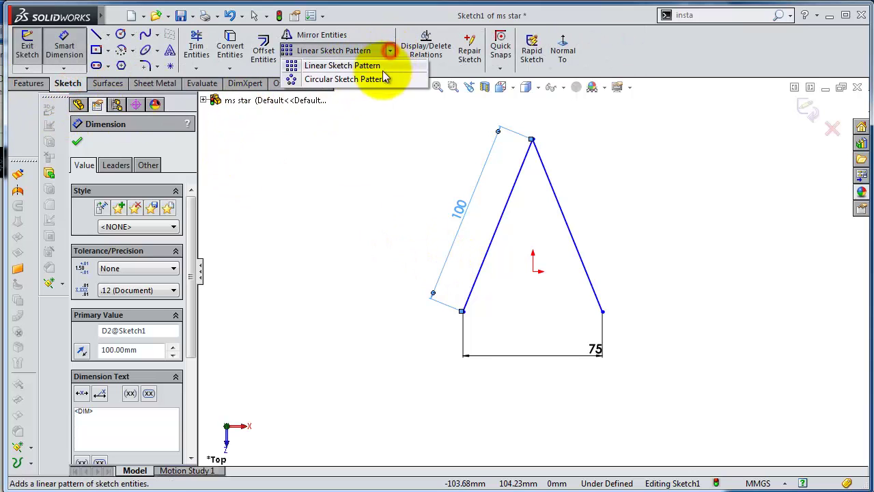
{"action": "left_click", "coordinate": [381, 80]}
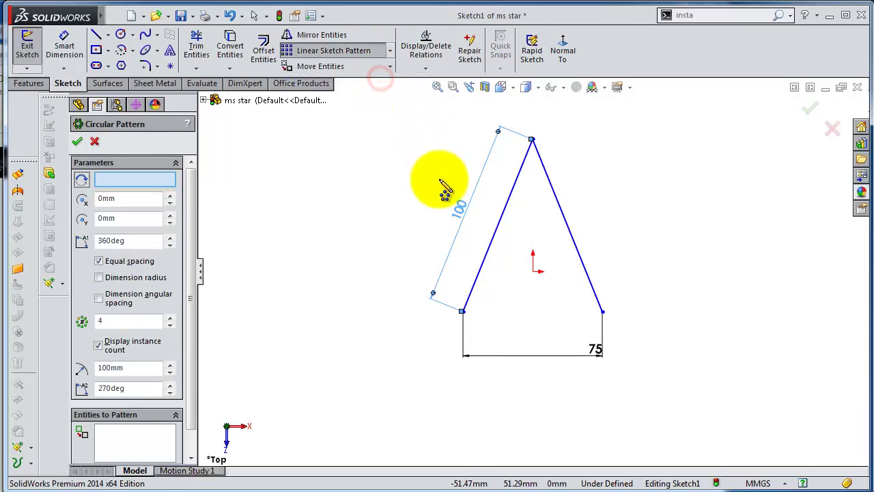
{"action": "left_click", "coordinate": [144, 431]}
{"action": "left_click", "coordinate": [504, 214]}
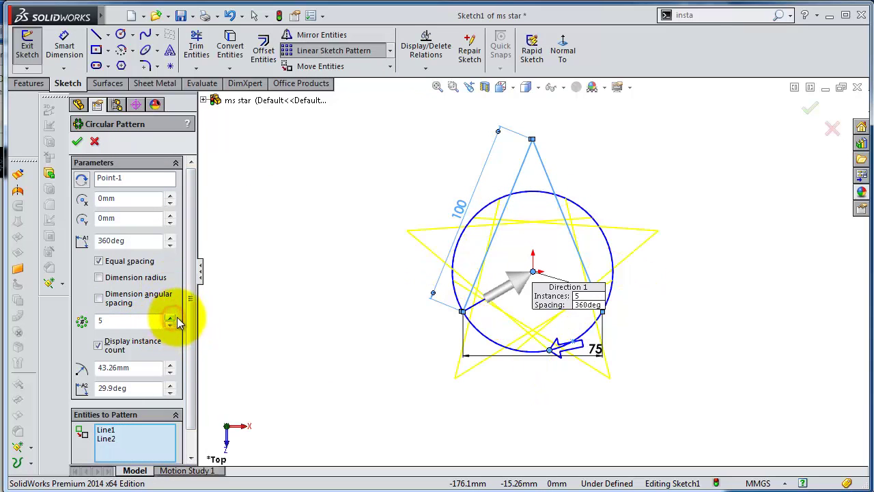
{"action": "scroll", "coordinate": [540, 263], "scroll_direction": "down", "scroll_amount": 3}
{"action": "scroll", "coordinate": [555, 266], "scroll_direction": "up", "scroll_amount": 2}
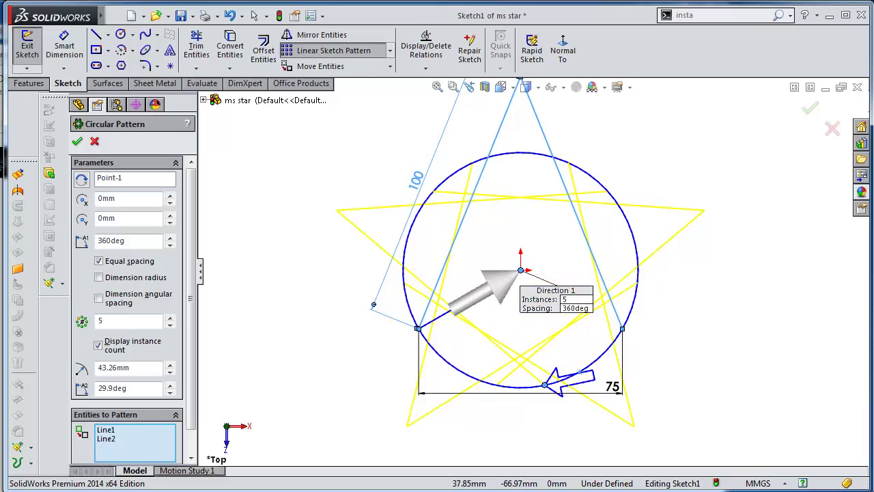
{"action": "left_click", "coordinate": [78, 141]}
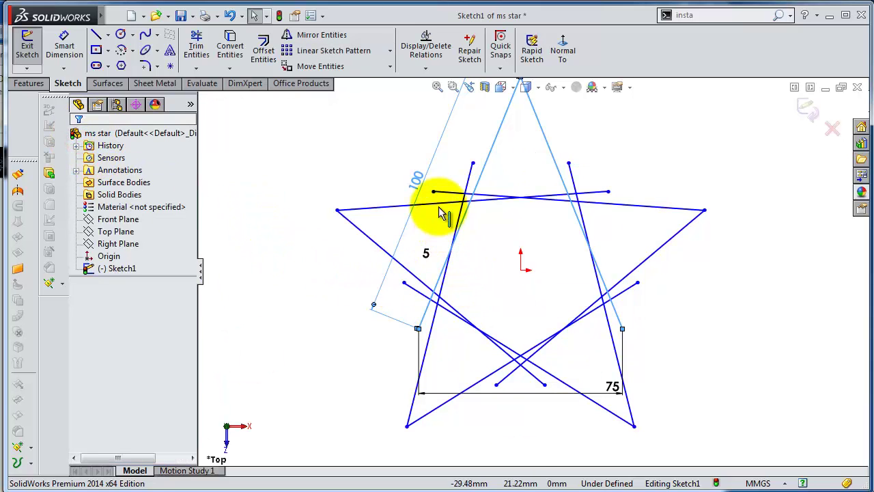
Step: Move the 75 mm dimension aside and set the lower-left base vertex 20 mm below the origin
{"action": "left_click", "coordinate": [598, 367]}
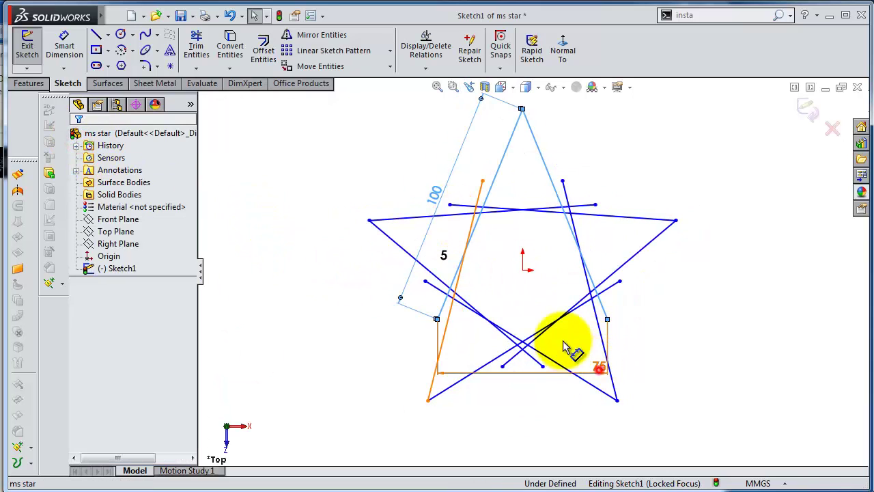
{"action": "left_click", "coordinate": [541, 287]}
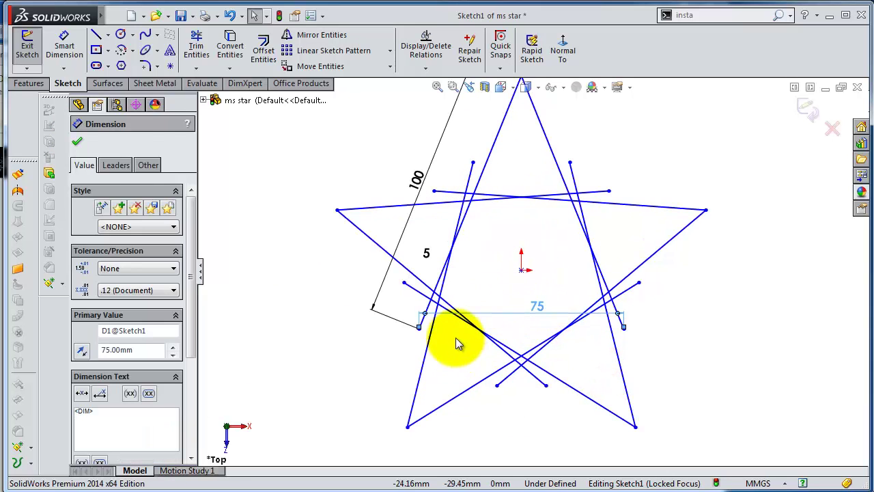
{"action": "left_click", "coordinate": [521, 269]}
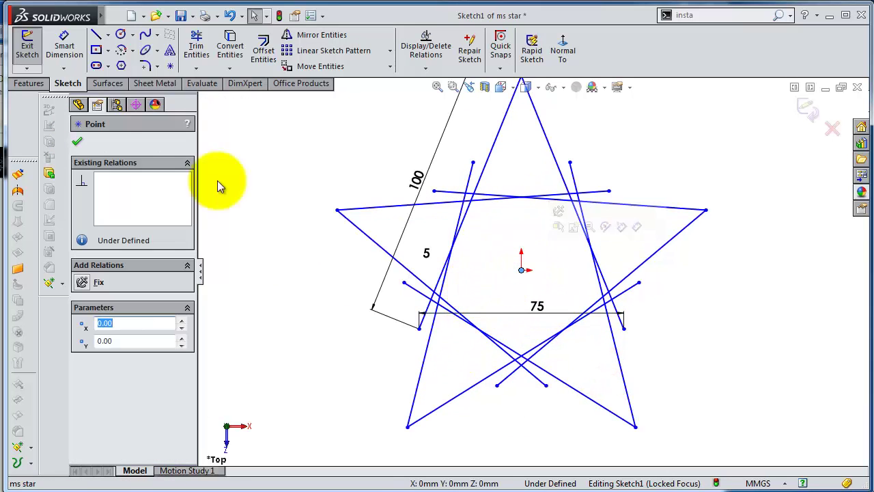
{"action": "left_click", "coordinate": [81, 43]}
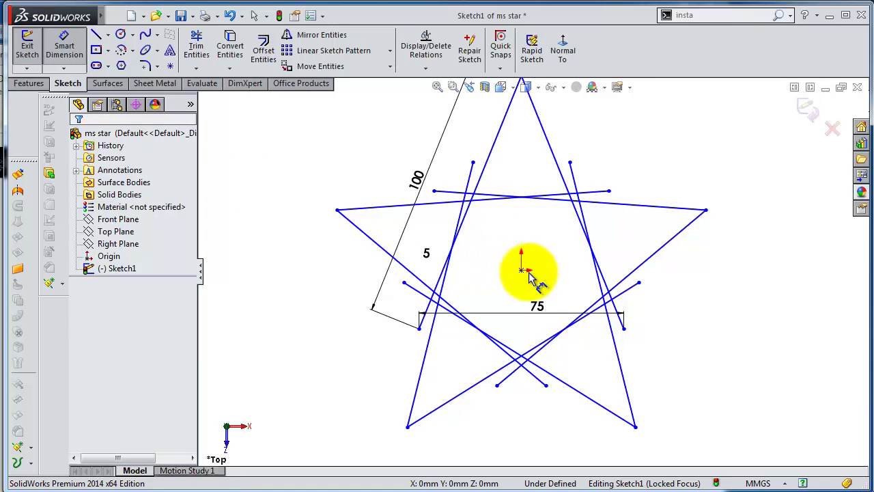
{"action": "left_click", "coordinate": [520, 270]}
{"action": "left_click", "coordinate": [418, 328]}
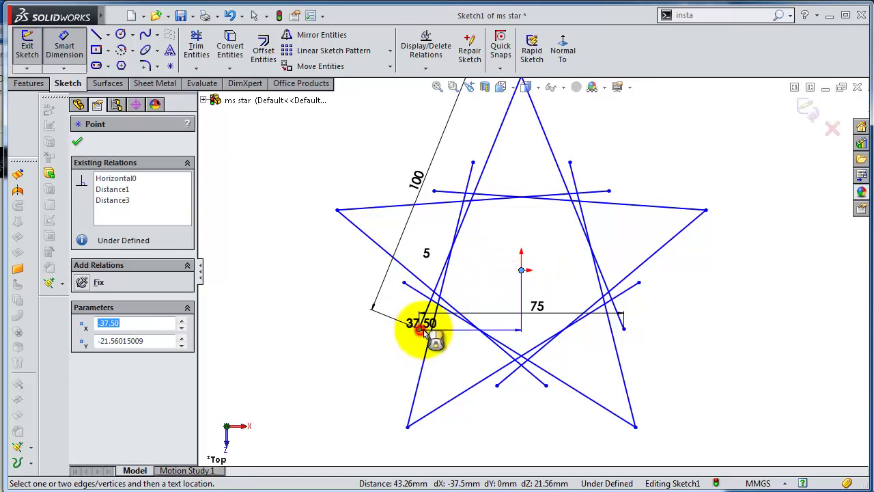
{"action": "left_click", "coordinate": [703, 298]}
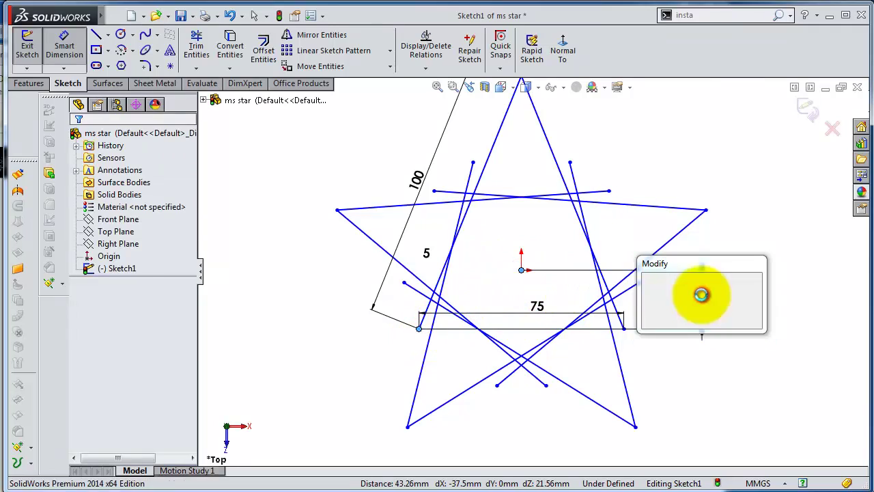
{"action": "type", "text": "20"}
{"action": "key", "text": "Return"}
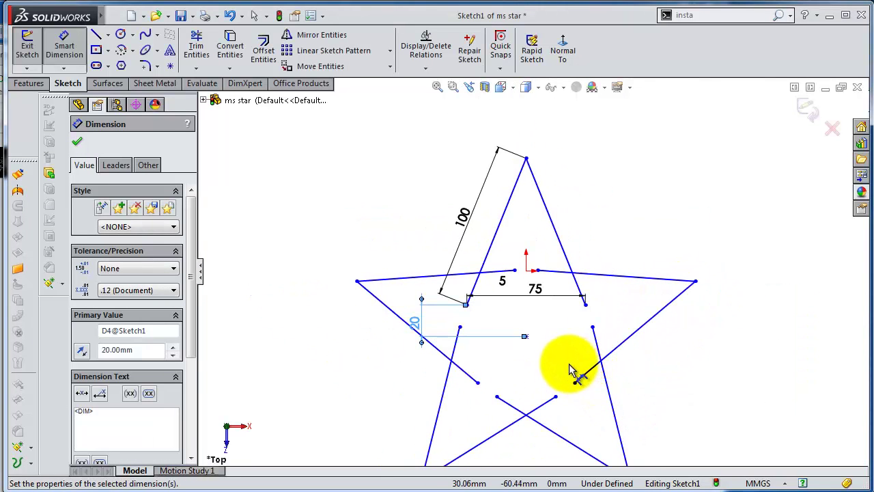
Step: Change the 20 mm base-to-origin dimension to 30 mm, then to 50 mm
{"action": "double_click", "coordinate": [417, 324]}
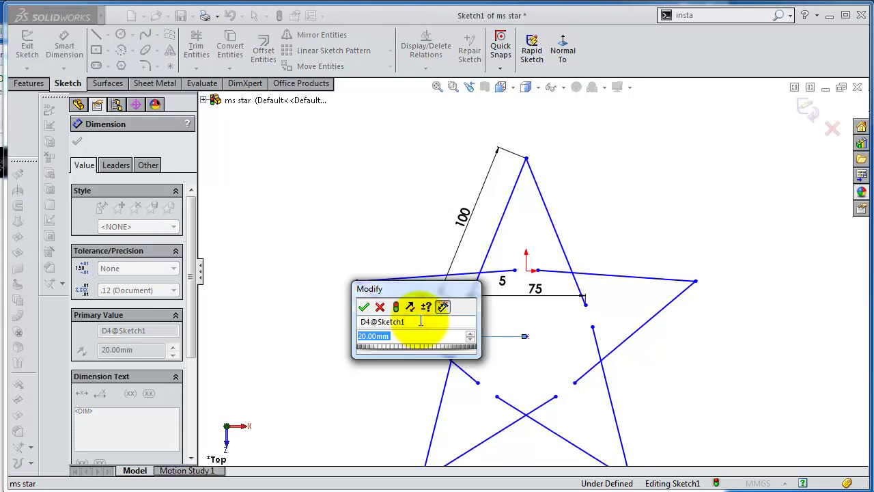
{"action": "type", "text": "30"}
{"action": "key", "text": "Return"}
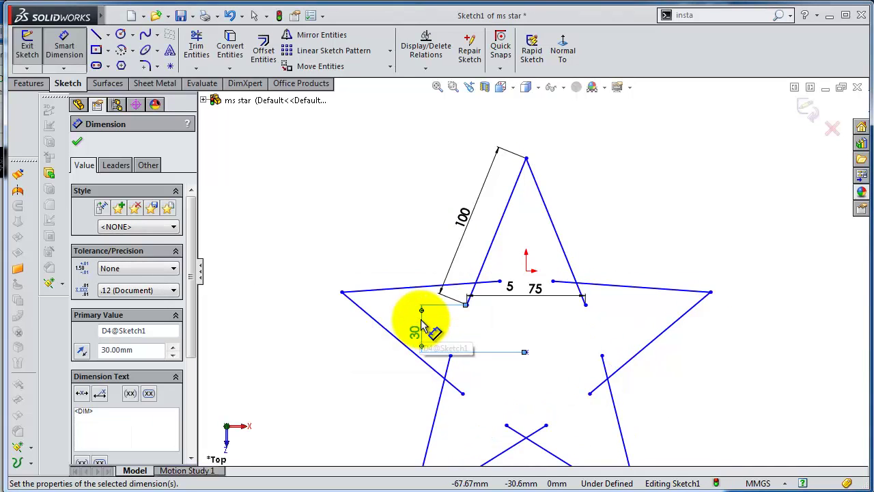
{"action": "double_click", "coordinate": [418, 333]}
{"action": "scroll", "coordinate": [415, 335], "scroll_direction": "up", "scroll_amount": 1}
{"action": "scroll", "coordinate": [415, 335], "scroll_direction": "up", "scroll_amount": 1}
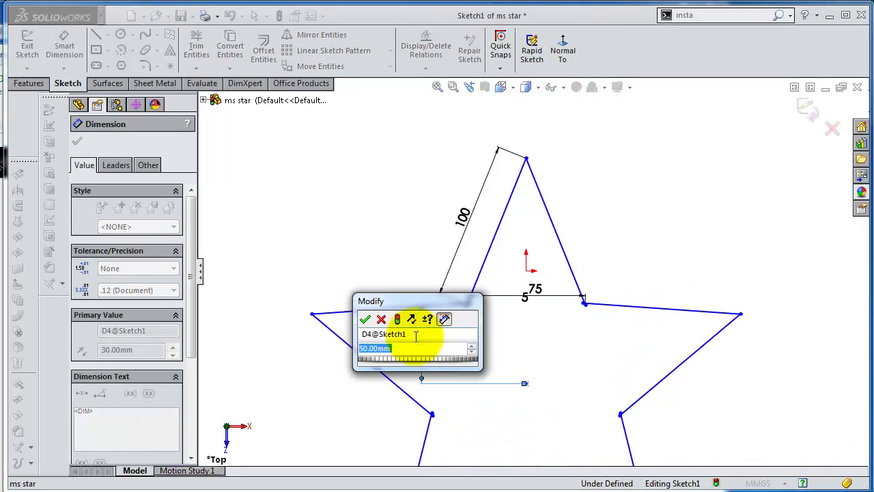
{"action": "left_click", "coordinate": [364, 319]}
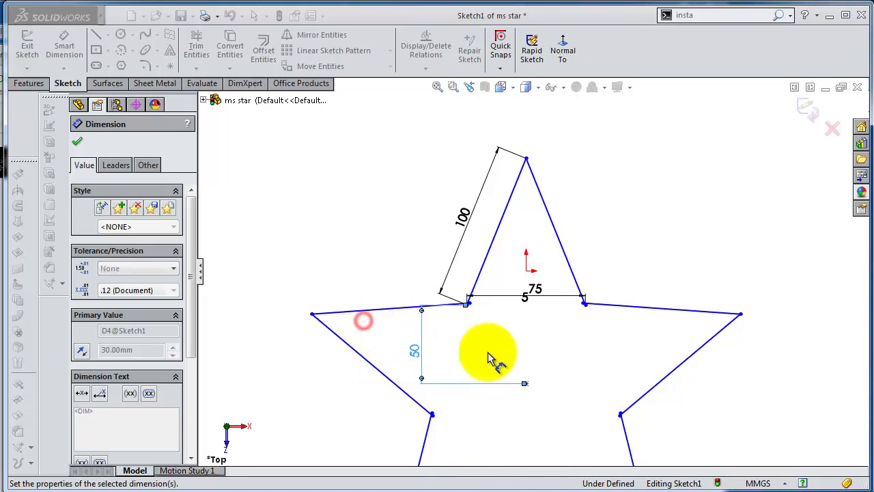
{"action": "scroll", "coordinate": [489, 315], "scroll_direction": "down", "scroll_amount": 2}
{"action": "key", "text": "Escape"}
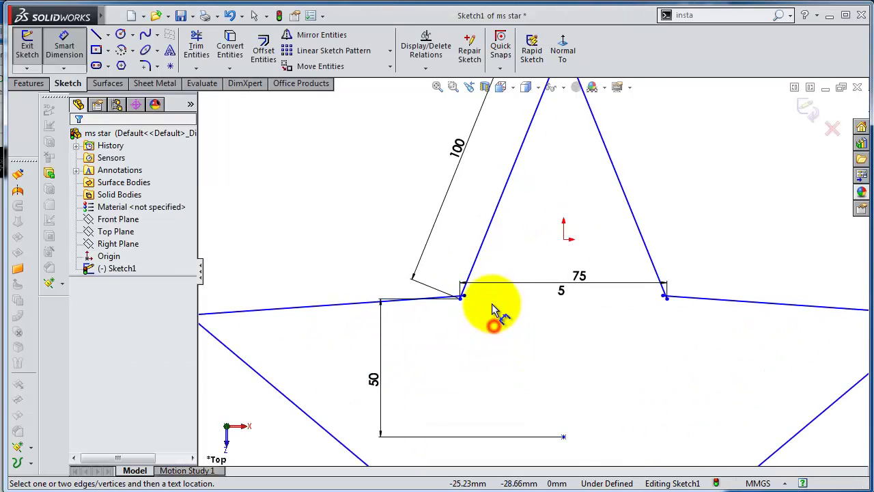
{"action": "scroll", "coordinate": [498, 312], "scroll_direction": "down", "scroll_amount": 3}
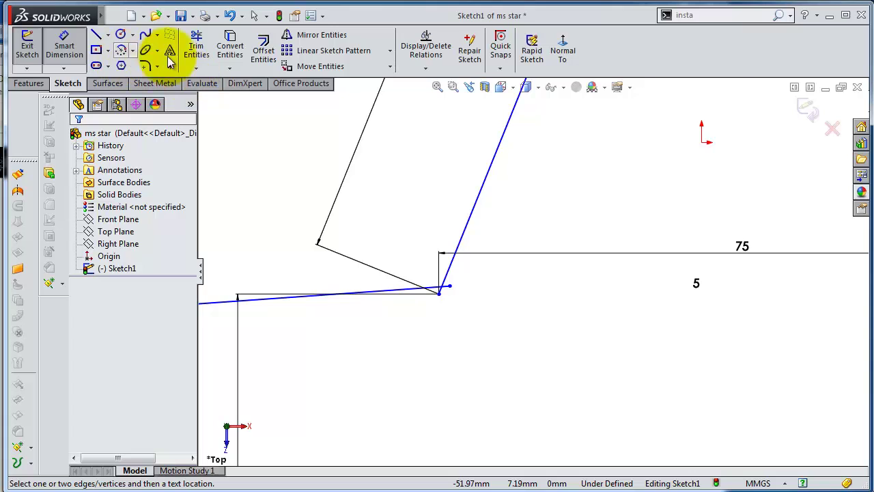
Step: Power-trim the overhanging line stubs at the first star vertex
{"action": "left_click", "coordinate": [196, 45]}
{"action": "scroll", "coordinate": [396, 286], "scroll_direction": "down", "scroll_amount": 3}
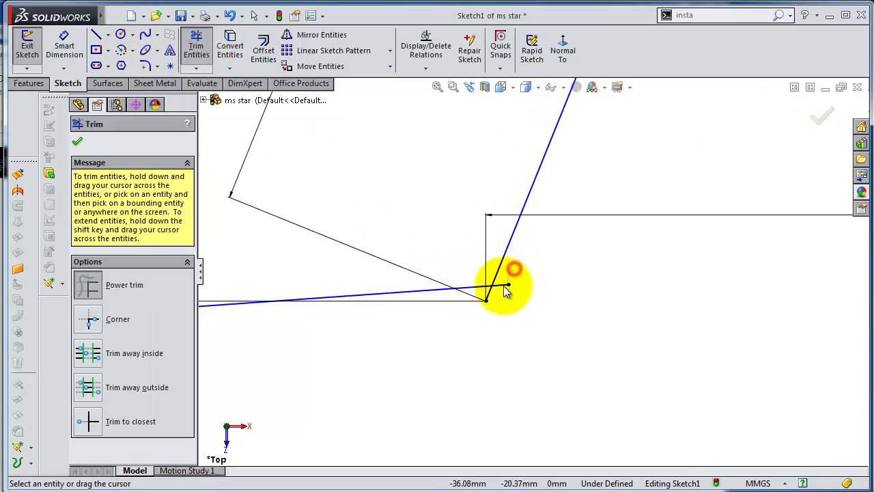
{"action": "scroll", "coordinate": [736, 321], "scroll_direction": "down", "scroll_amount": 3}
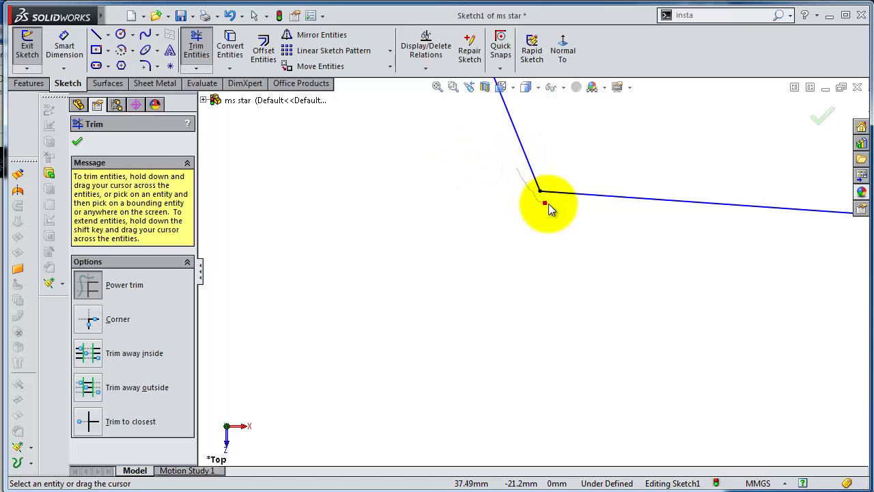
{"action": "scroll", "coordinate": [642, 348], "scroll_direction": "up", "scroll_amount": 3}
{"action": "scroll", "coordinate": [534, 365], "scroll_direction": "down", "scroll_amount": 3}
{"action": "scroll", "coordinate": [396, 228], "scroll_direction": "down", "scroll_amount": 2}
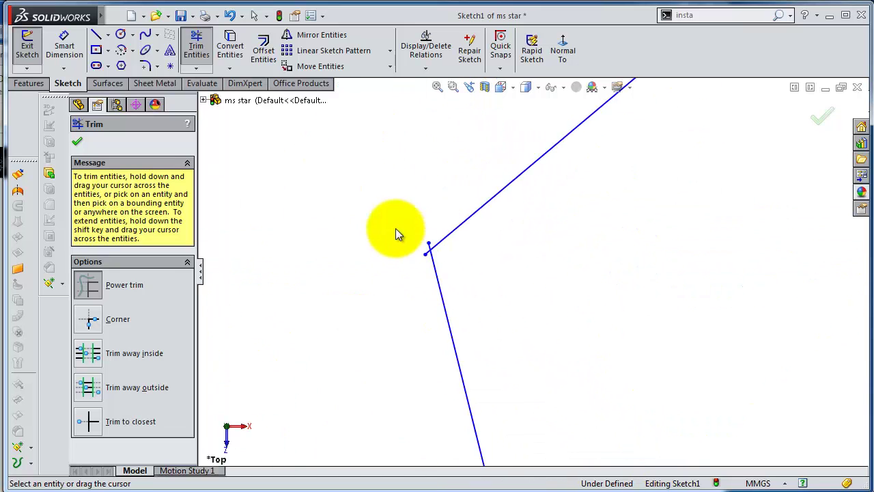
{"action": "scroll", "coordinate": [487, 248], "scroll_direction": "down", "scroll_amount": 3}
{"action": "left_click_drag", "start_coordinate": [534, 287], "coordinate": [519, 340]}
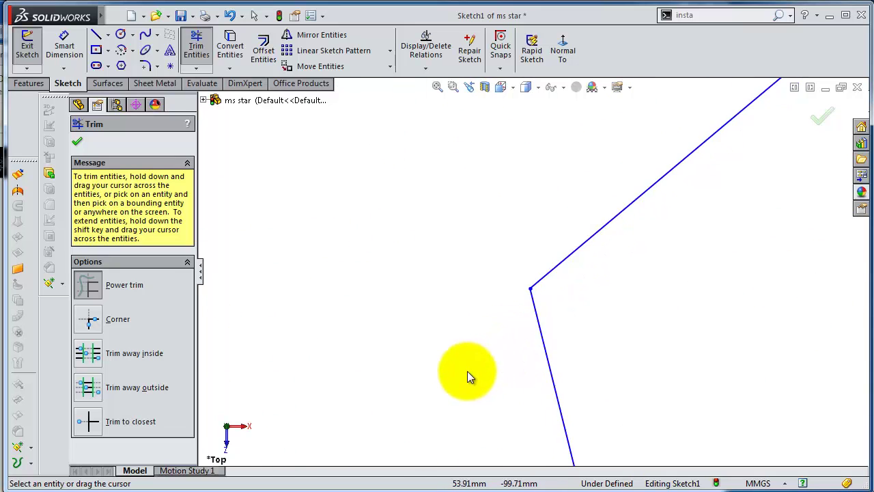
Step: Trim the remaining overhangs at the upper-left vertex and bottom tip, then accept
{"action": "scroll", "coordinate": [400, 380], "scroll_direction": "up", "scroll_amount": 2}
{"action": "scroll", "coordinate": [393, 341], "scroll_direction": "up", "scroll_amount": 2}
{"action": "scroll", "coordinate": [294, 204], "scroll_direction": "down", "scroll_amount": 3}
{"action": "scroll", "coordinate": [335, 224], "scroll_direction": "down", "scroll_amount": 1}
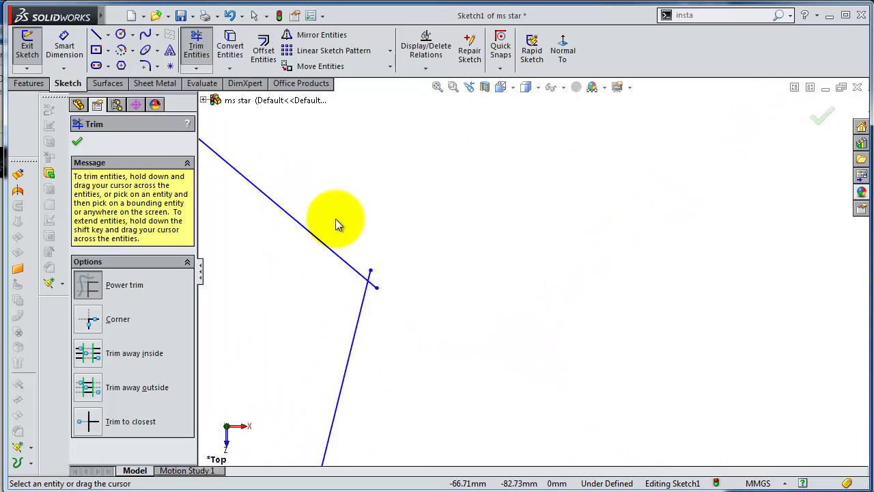
{"action": "left_click_drag", "start_coordinate": [361, 252], "coordinate": [392, 291]}
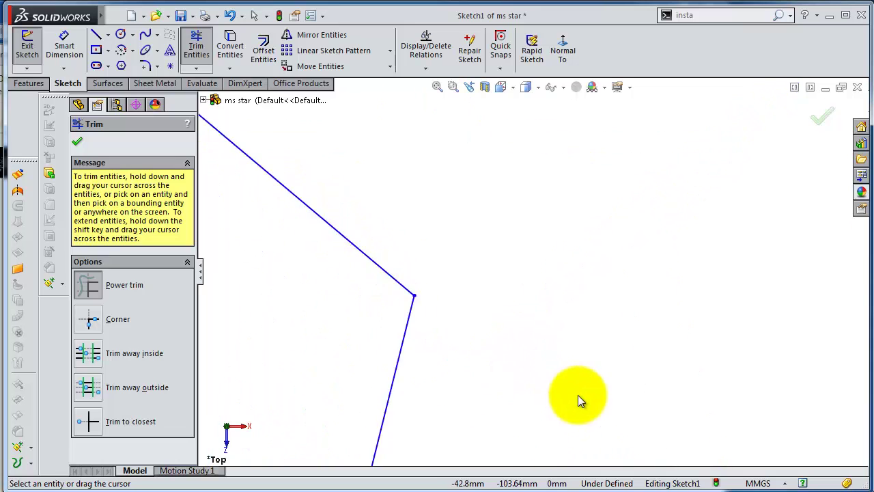
{"action": "scroll", "coordinate": [577, 399], "scroll_direction": "up", "scroll_amount": 1}
{"action": "scroll", "coordinate": [683, 416], "scroll_direction": "down", "scroll_amount": 1}
{"action": "scroll", "coordinate": [674, 391], "scroll_direction": "down", "scroll_amount": 1}
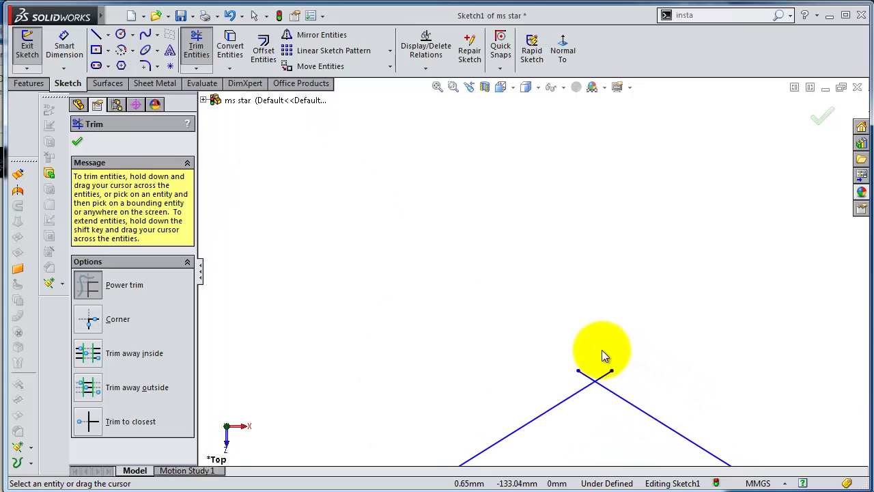
{"action": "left_click_drag", "start_coordinate": [542, 387], "coordinate": [605, 370]}
{"action": "scroll", "coordinate": [617, 380], "scroll_direction": "up", "scroll_amount": 2}
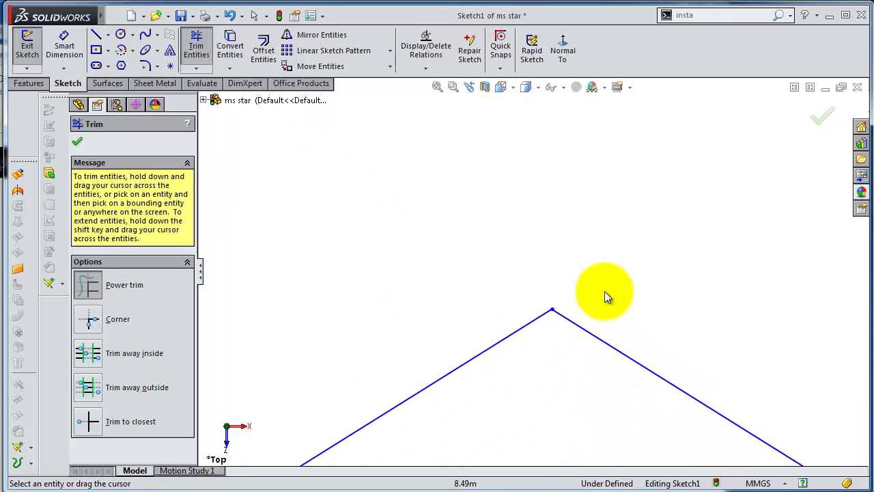
{"action": "scroll", "coordinate": [605, 297], "scroll_direction": "up", "scroll_amount": 2}
{"action": "scroll", "coordinate": [512, 224], "scroll_direction": "down", "scroll_amount": 2}
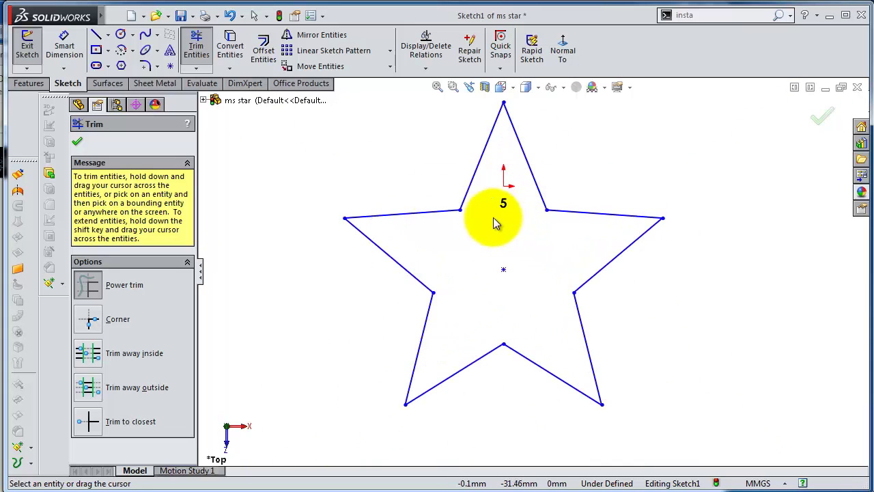
{"action": "left_click", "coordinate": [77, 141]}
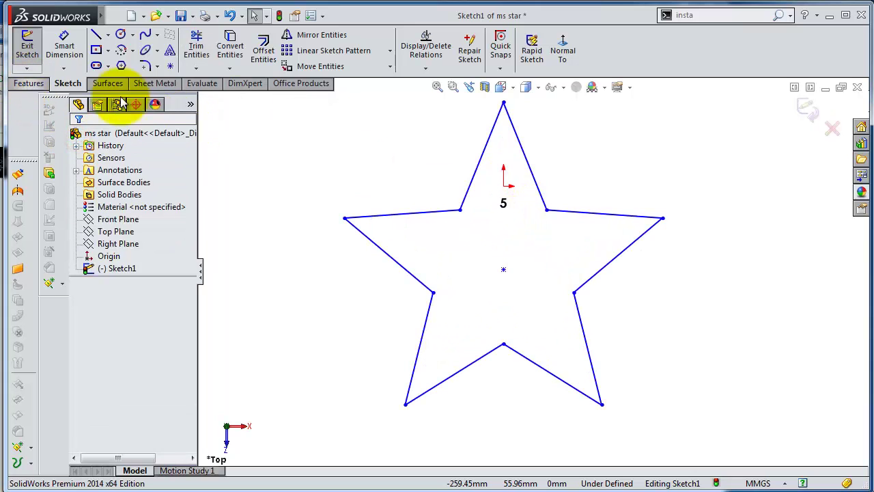
Step: Offset the whole star outline outward by 10 mm to form a frame
{"action": "key", "text": "z"}
{"action": "left_click_drag", "start_coordinate": [340, 104], "coordinate": [680, 410]}
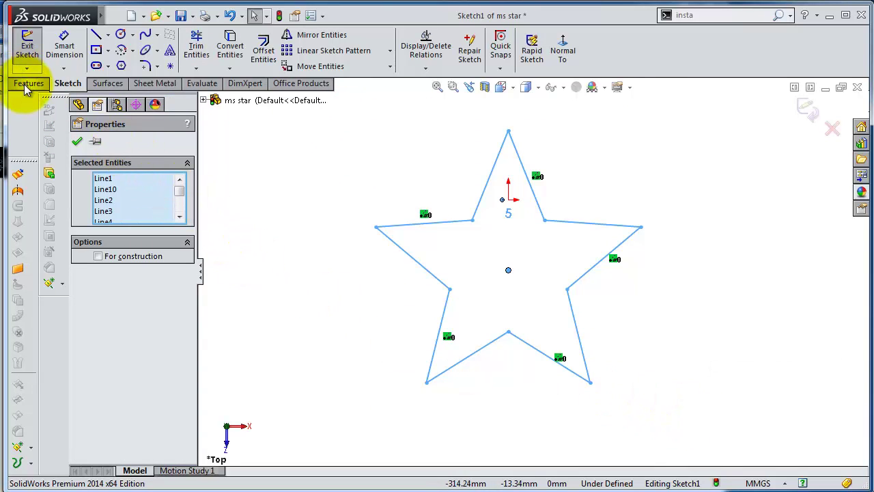
{"action": "left_click", "coordinate": [269, 57]}
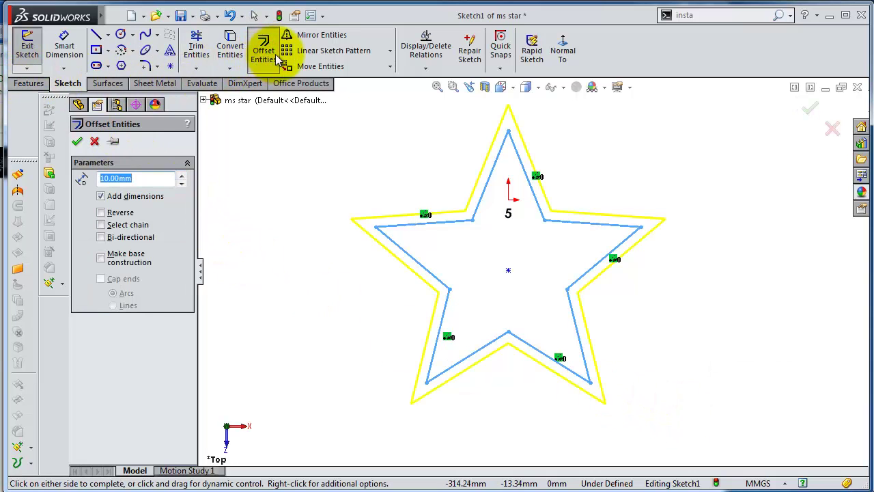
{"action": "left_click", "coordinate": [78, 143]}
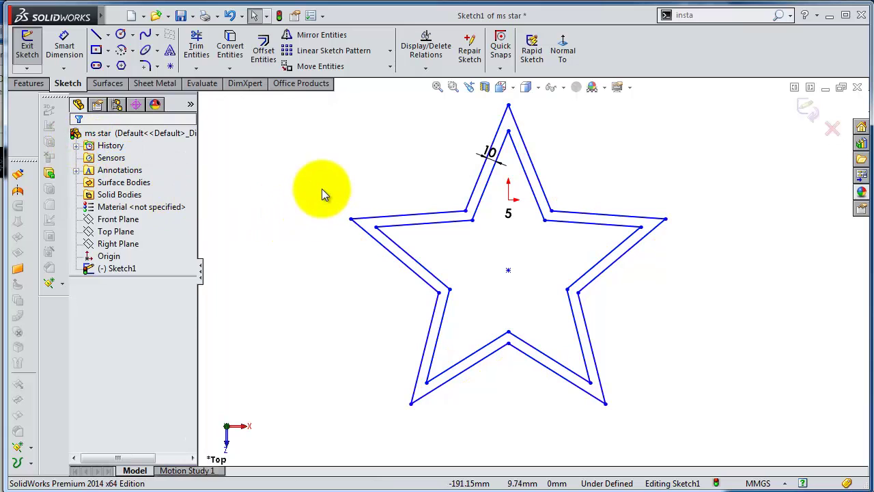
{"action": "left_click", "coordinate": [32, 85]}
Step: Extrude the star frame 10 mm Blind as Boss-Extrude1 and orbit to inspect it
{"action": "left_click", "coordinate": [31, 51]}
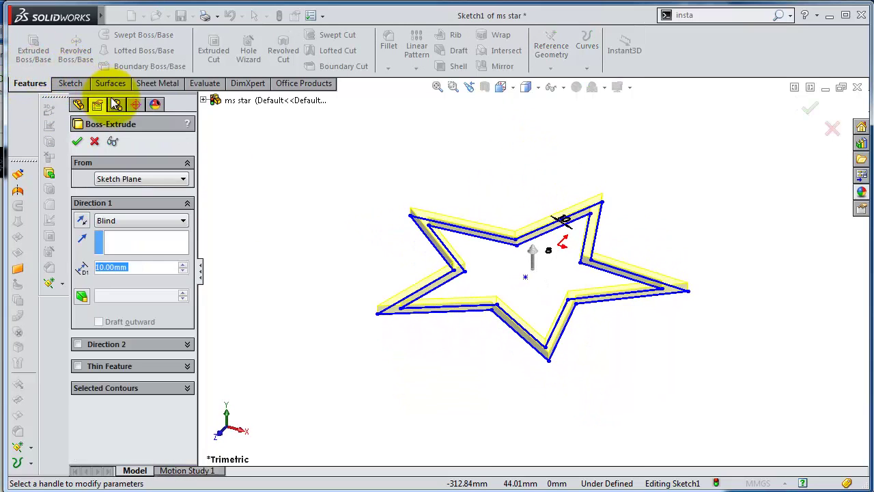
{"action": "left_click", "coordinate": [113, 222]}
{"action": "left_click", "coordinate": [112, 221]}
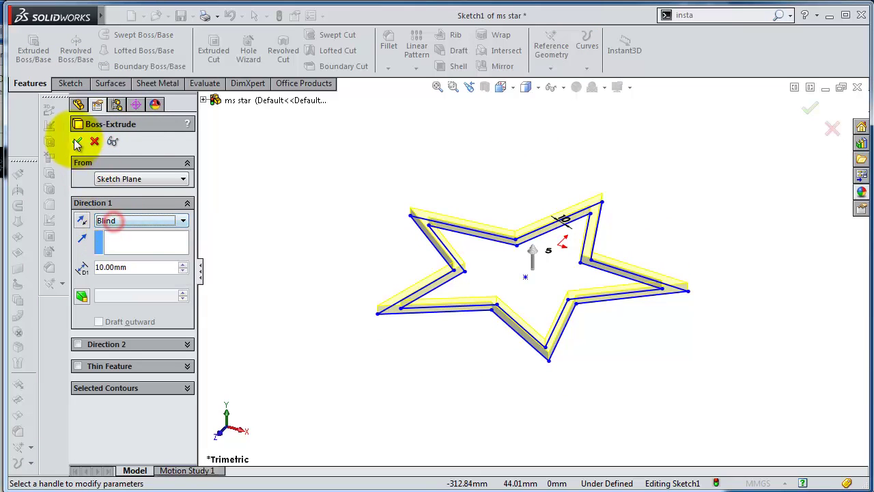
{"action": "middle_click_drag", "start_coordinate": [405, 218], "coordinate": [400, 254]}
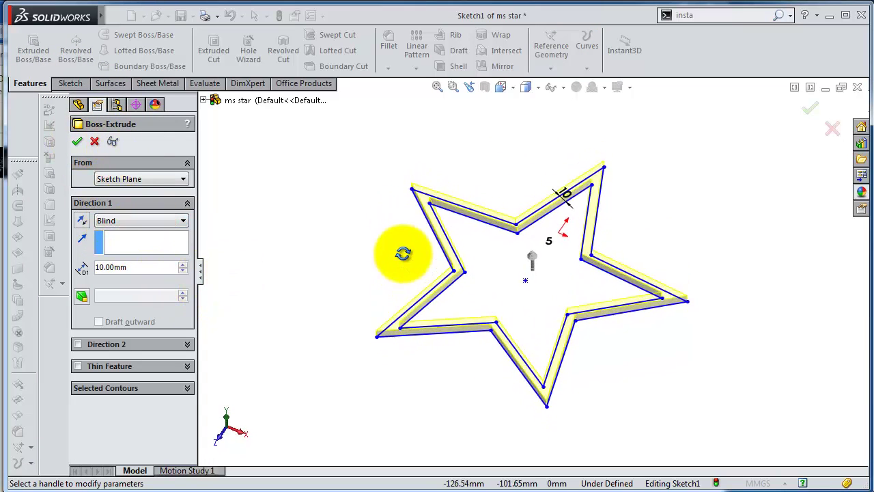
{"action": "left_click", "coordinate": [80, 146]}
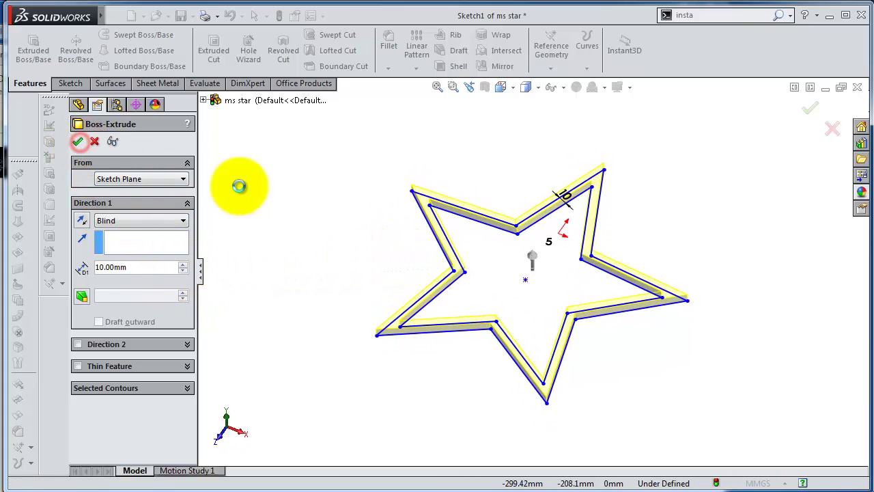
{"action": "mouse_move", "coordinate": [357, 282]}
{"action": "middle_mouse_down"}
{"action": "mouse_move", "coordinate": [424, 216]}
{"action": "mouse_move", "coordinate": [409, 345]}
{"action": "middle_mouse_up"}
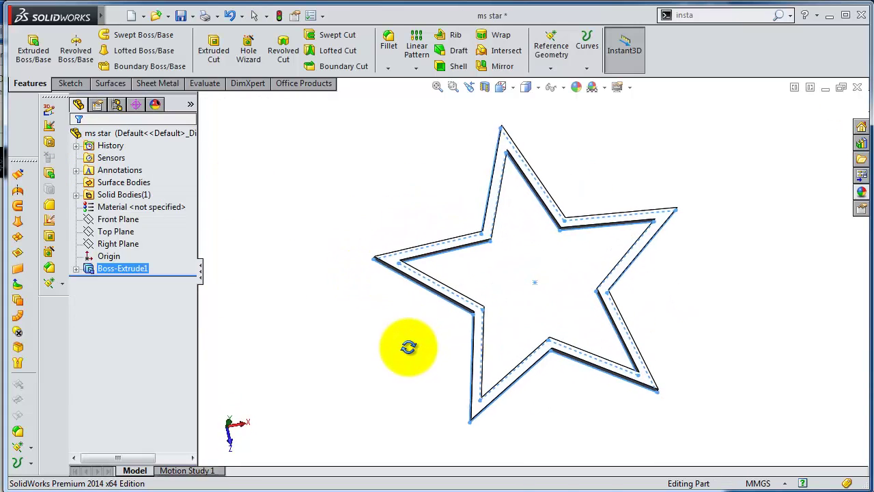
{"action": "middle_click_drag", "start_coordinate": [682, 241], "coordinate": [698, 311]}
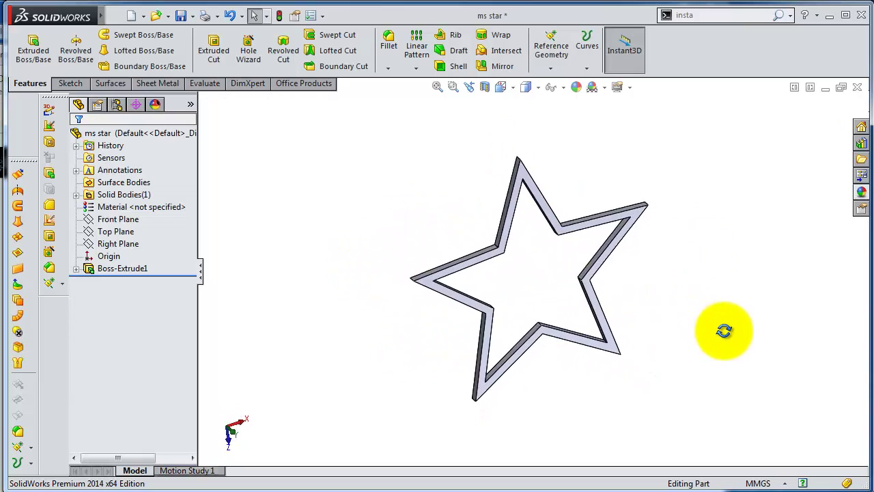
{"action": "mouse_move", "coordinate": [622, 272]}
{"action": "middle_mouse_down"}
{"action": "mouse_move", "coordinate": [552, 286]}
{"action": "mouse_move", "coordinate": [619, 407]}
{"action": "middle_mouse_up"}
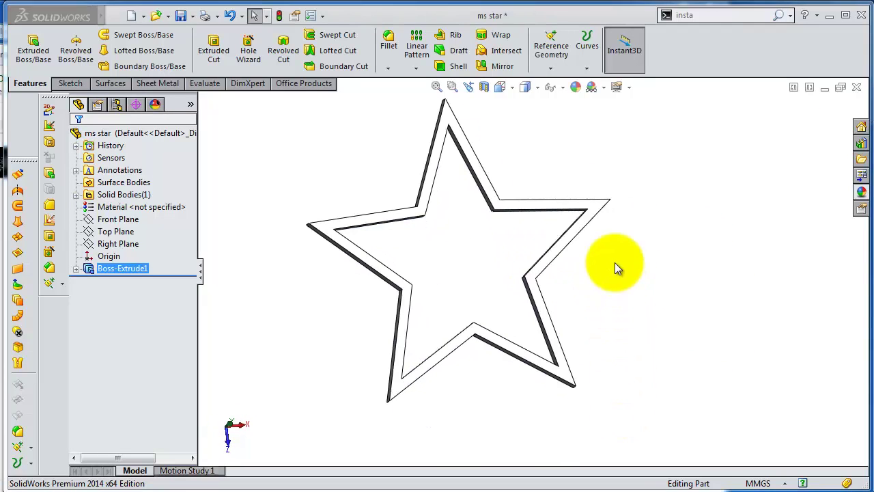
{"action": "middle_click_drag", "start_coordinate": [617, 267], "coordinate": [312, 264]}
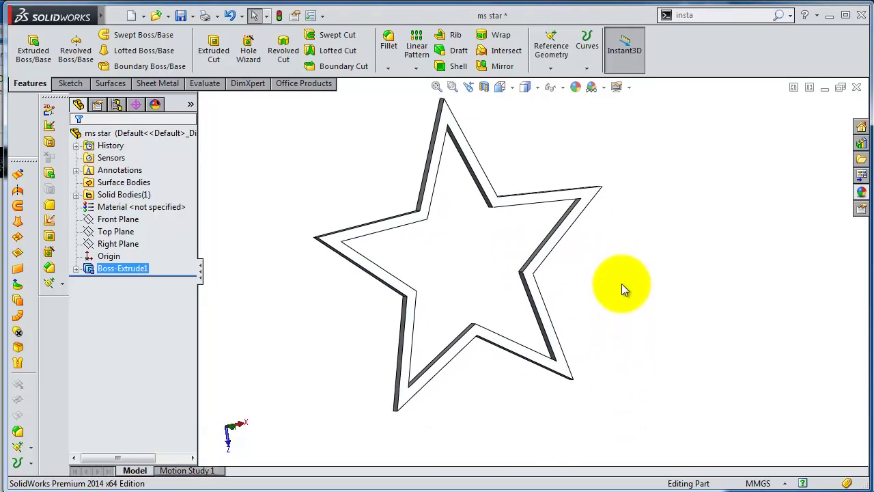
Step: Create Axis1 from the Top Plane and Right Plane, then pick Circular Pattern
{"action": "left_click", "coordinate": [116, 244]}
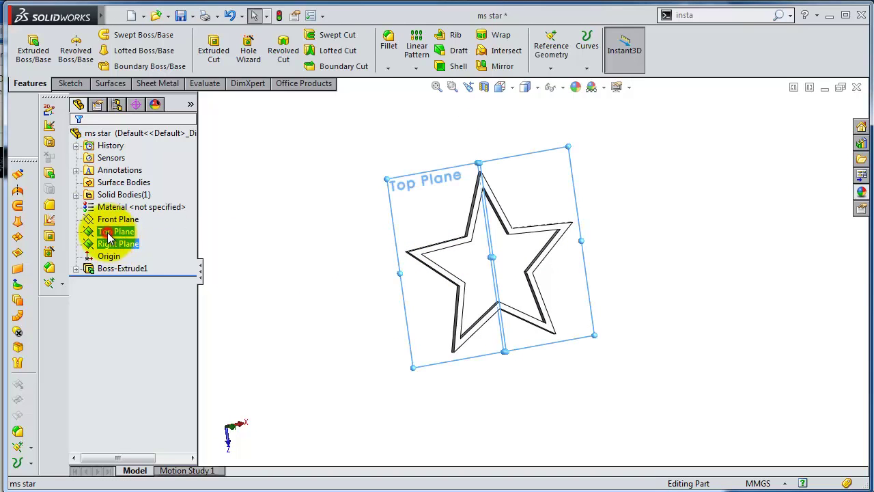
{"action": "mouse_move", "coordinate": [550, 239]}
{"action": "middle_mouse_down"}
{"action": "mouse_move", "coordinate": [542, 406]}
{"action": "mouse_move", "coordinate": [540, 254]}
{"action": "mouse_move", "coordinate": [530, 267]}
{"action": "middle_mouse_up"}
{"action": "left_click", "coordinate": [550, 69]}
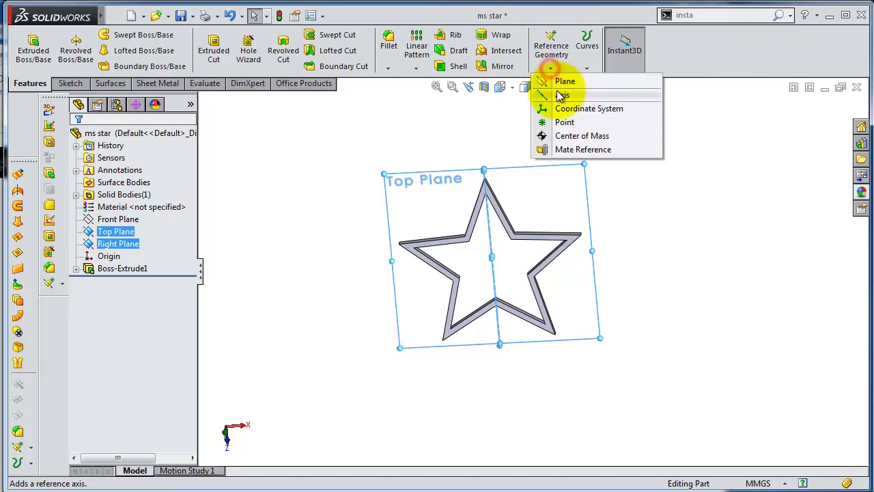
{"action": "left_click", "coordinate": [561, 95]}
{"action": "left_click", "coordinate": [811, 108]}
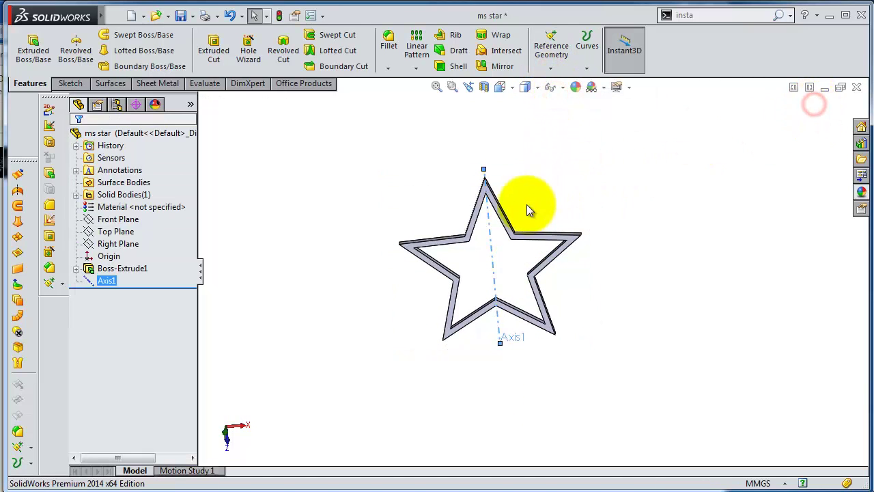
{"action": "mouse_move", "coordinate": [529, 206]}
{"action": "middle_mouse_down"}
{"action": "mouse_move", "coordinate": [542, 189]}
{"action": "mouse_move", "coordinate": [552, 130]}
{"action": "mouse_move", "coordinate": [553, 151]}
{"action": "middle_mouse_up"}
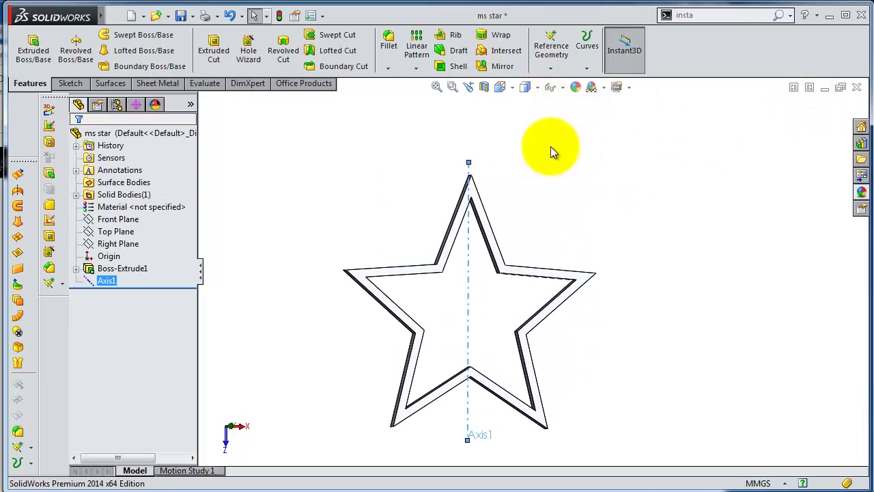
{"action": "left_click", "coordinate": [416, 69]}
Step: Circular-pattern the Boss-Extrude1 body around Axis1 as 5 equally spaced instances
{"action": "left_click", "coordinate": [410, 94]}
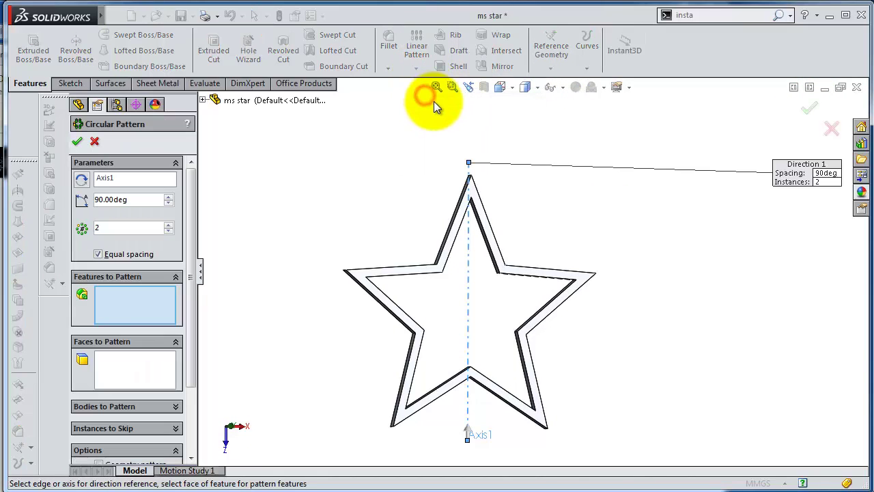
{"action": "left_click", "coordinate": [110, 179]}
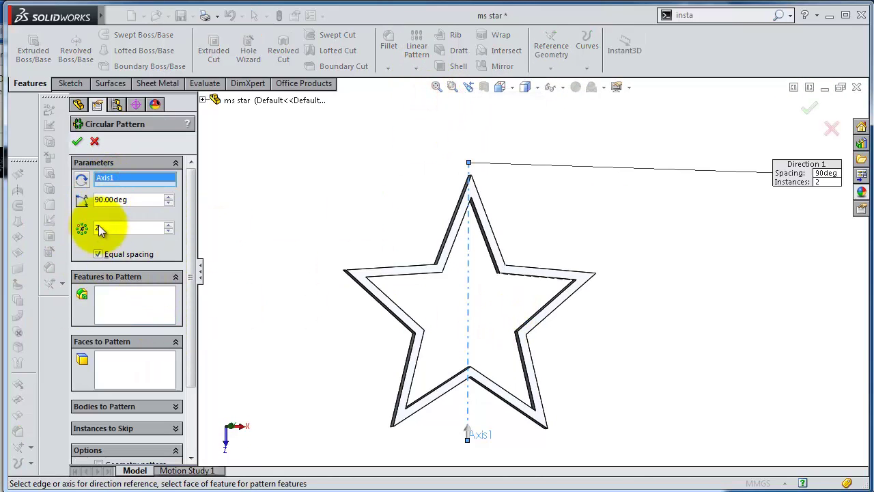
{"action": "left_click", "coordinate": [129, 200]}
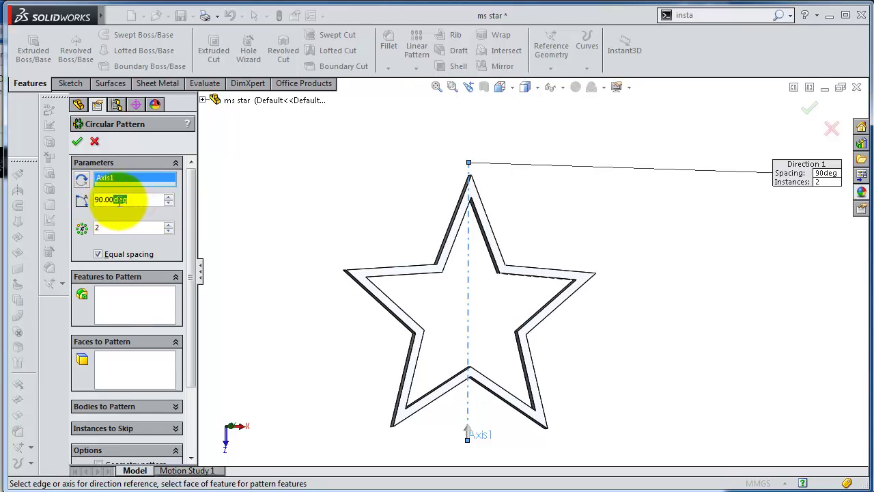
{"action": "left_click", "coordinate": [129, 230]}
{"action": "type", "text": "5"}
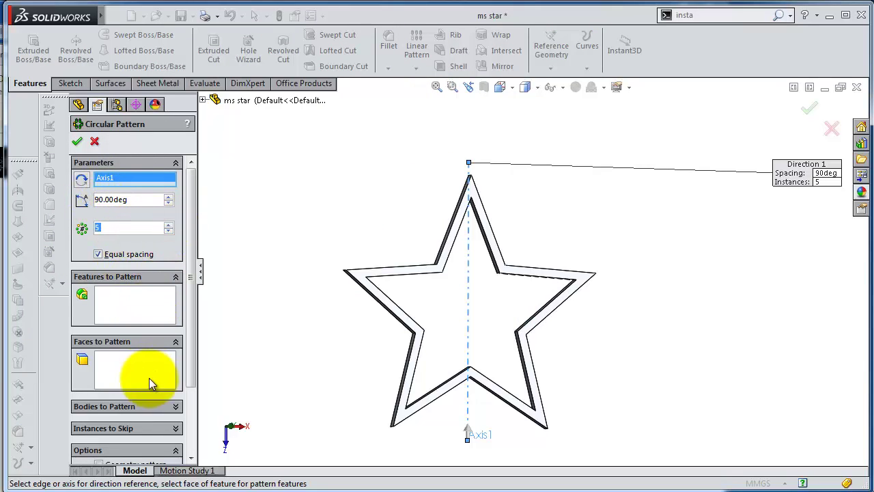
{"action": "left_click", "coordinate": [174, 408]}
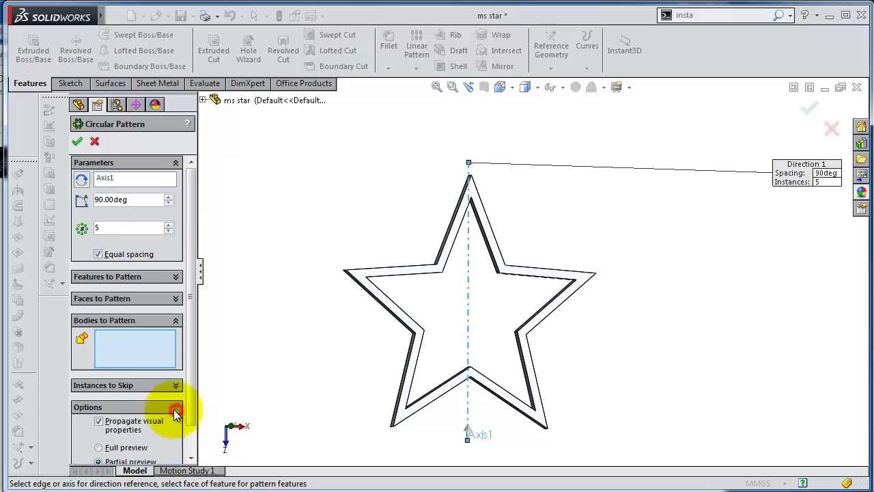
{"action": "left_click", "coordinate": [367, 278]}
{"action": "mouse_move", "coordinate": [400, 228]}
{"action": "middle_mouse_down"}
{"action": "mouse_move", "coordinate": [418, 419]}
{"action": "mouse_move", "coordinate": [400, 406]}
{"action": "middle_mouse_up"}
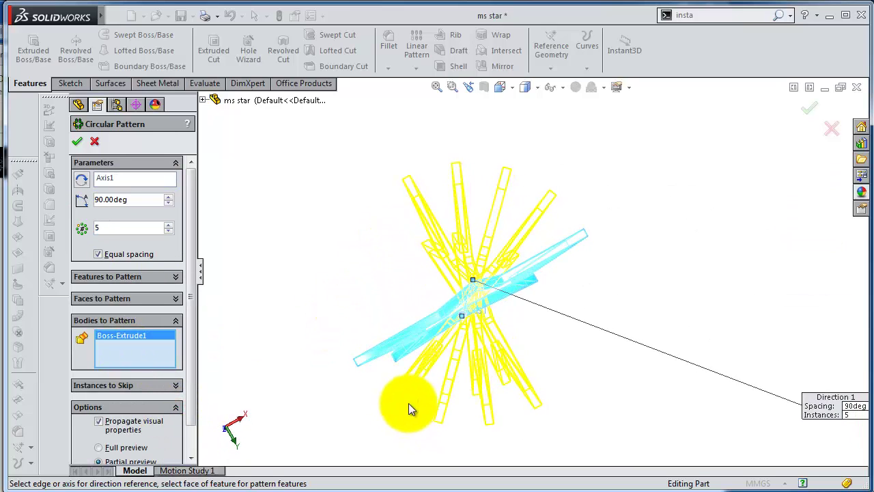
{"action": "left_click", "coordinate": [811, 110]}
{"action": "mouse_move", "coordinate": [552, 284]}
{"action": "middle_mouse_down"}
{"action": "mouse_move", "coordinate": [552, 254]}
{"action": "mouse_move", "coordinate": [537, 290]}
{"action": "mouse_move", "coordinate": [542, 201]}
{"action": "mouse_move", "coordinate": [523, 289]}
{"action": "mouse_move", "coordinate": [546, 228]}
{"action": "mouse_move", "coordinate": [519, 215]}
{"action": "mouse_move", "coordinate": [522, 230]}
{"action": "mouse_move", "coordinate": [526, 203]}
{"action": "middle_mouse_up"}
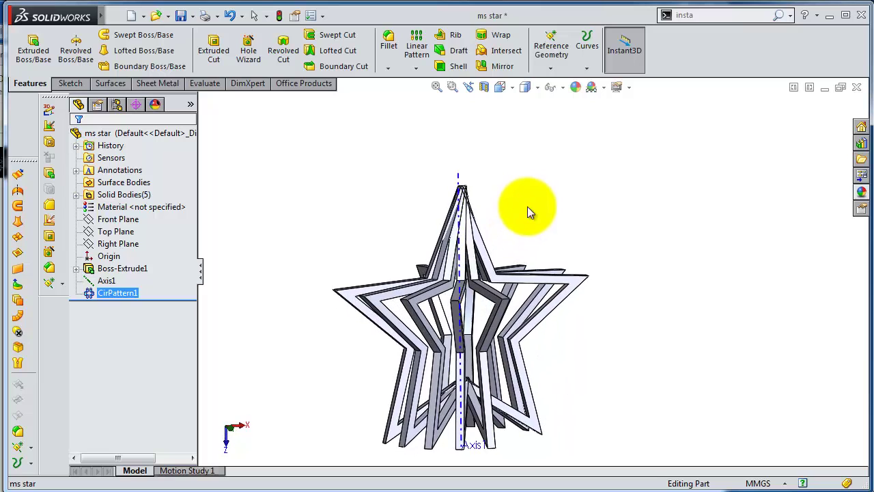
Step: Apply the polished bronze metal appearance to the original Boss-Extrude1 star body
{"action": "left_click", "coordinate": [121, 269]}
{"action": "left_click", "coordinate": [861, 192]}
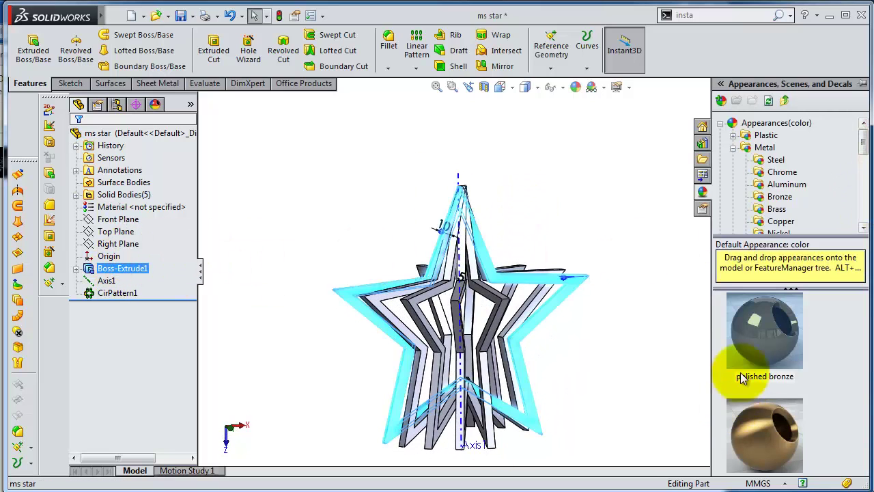
{"action": "left_click", "coordinate": [756, 342]}
{"action": "mouse_move", "coordinate": [625, 284]}
{"action": "middle_mouse_down"}
{"action": "mouse_move", "coordinate": [649, 326]}
{"action": "mouse_move", "coordinate": [604, 323]}
{"action": "mouse_move", "coordinate": [566, 307]}
{"action": "mouse_move", "coordinate": [564, 289]}
{"action": "middle_mouse_up"}
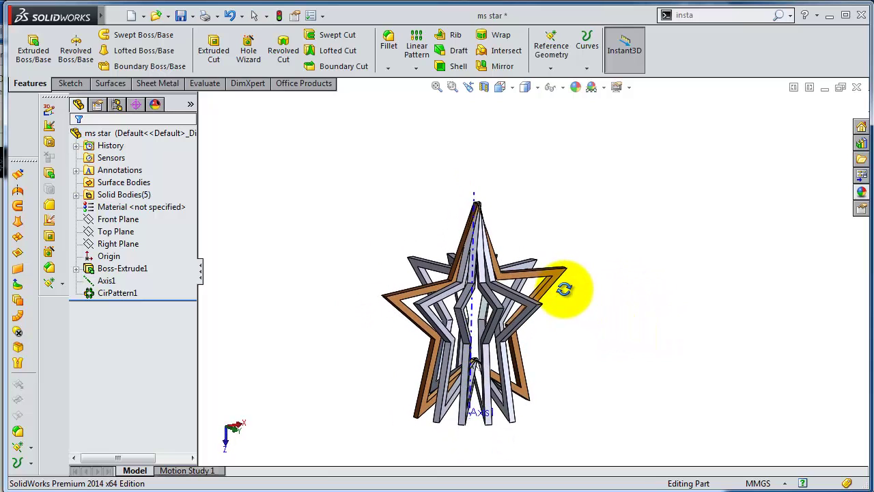
{"action": "scroll", "coordinate": [474, 363], "scroll_direction": "down", "scroll_amount": 3}
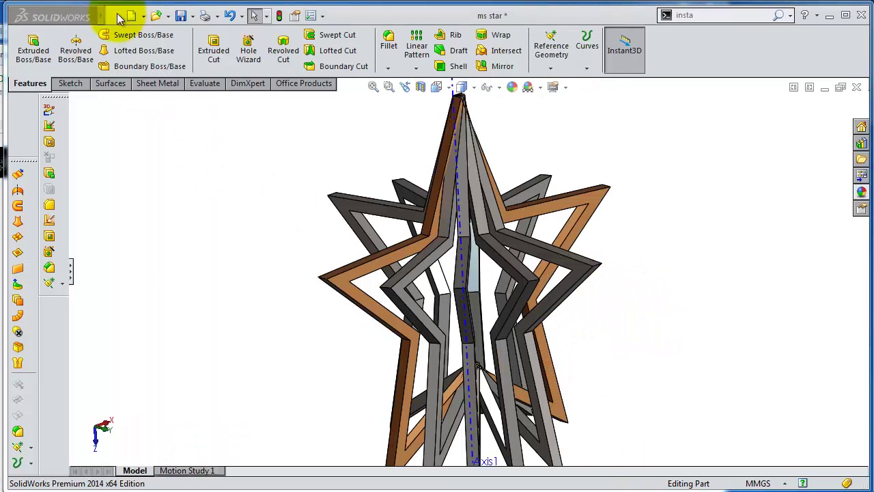
Step: Scale CirPattern1[1] uniformly by 0.85 about its centroid
{"action": "left_click", "coordinate": [195, 15]}
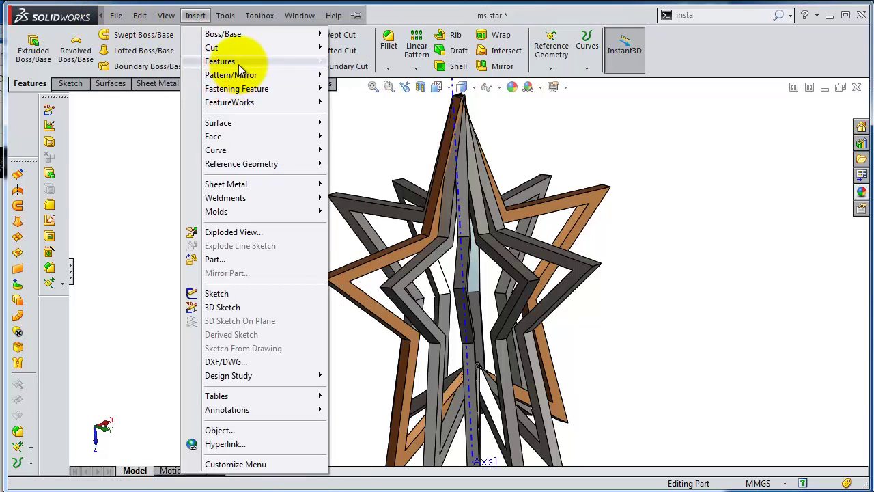
{"action": "mouse_move", "coordinate": [220, 61]}
{"action": "left_click", "coordinate": [371, 151]}
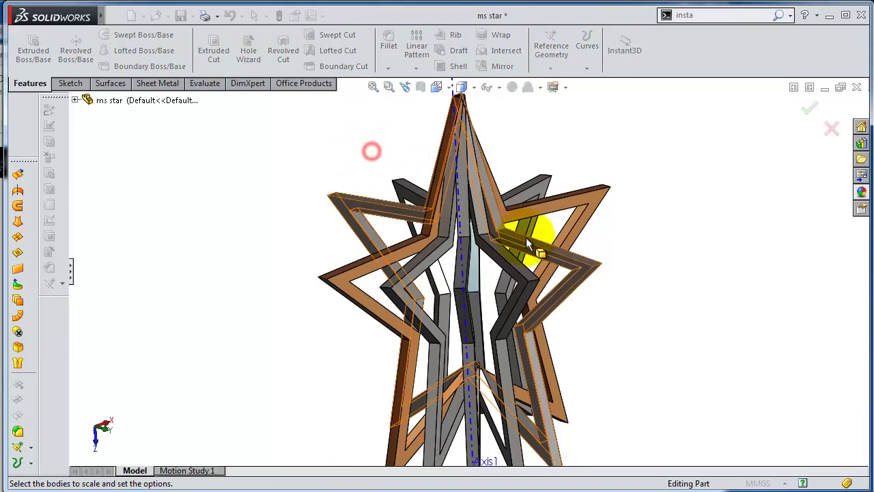
{"action": "left_click", "coordinate": [434, 255]}
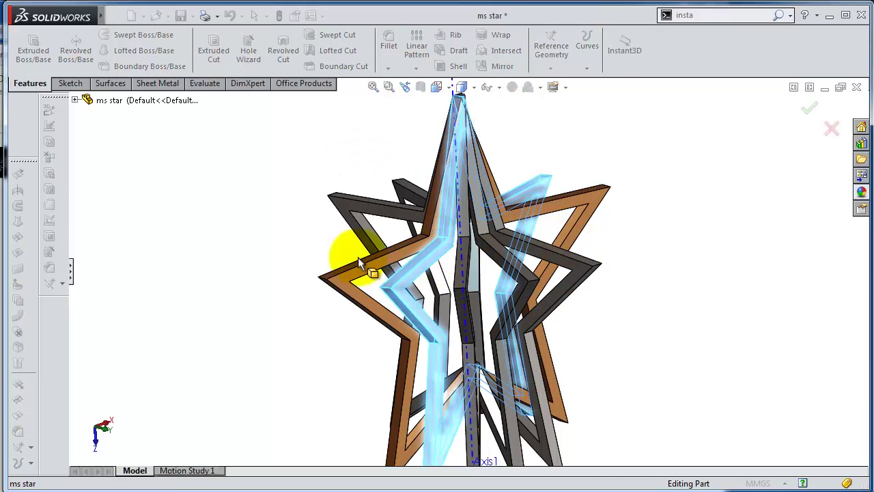
{"action": "left_click", "coordinate": [70, 275]}
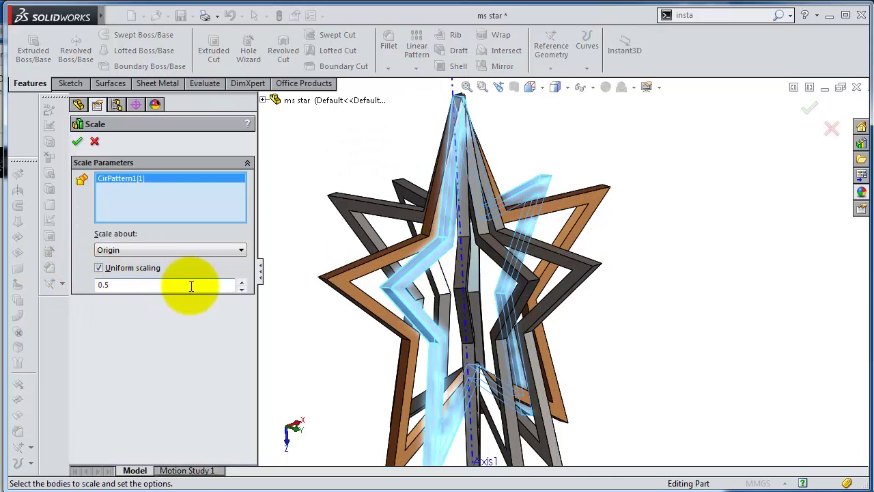
{"action": "left_click_drag", "start_coordinate": [161, 287], "coordinate": [100, 285]}
{"action": "type", "text": "0.85"}
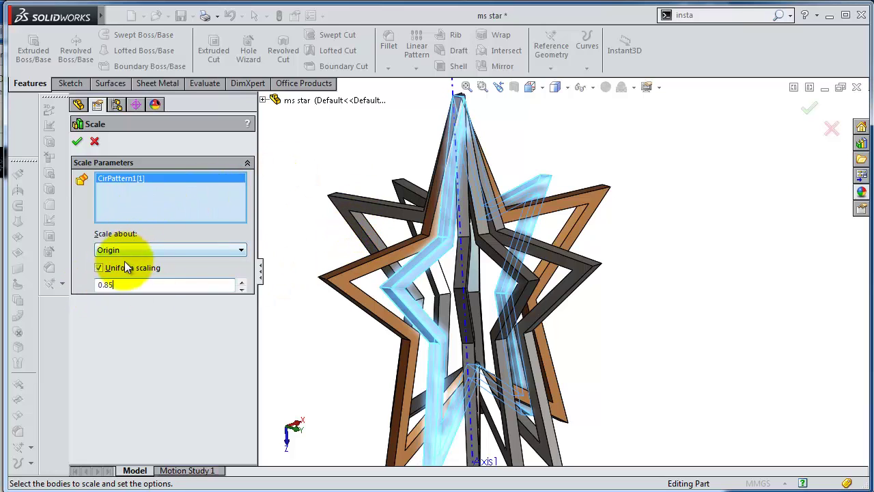
{"action": "left_click", "coordinate": [153, 252]}
{"action": "left_click", "coordinate": [151, 262]}
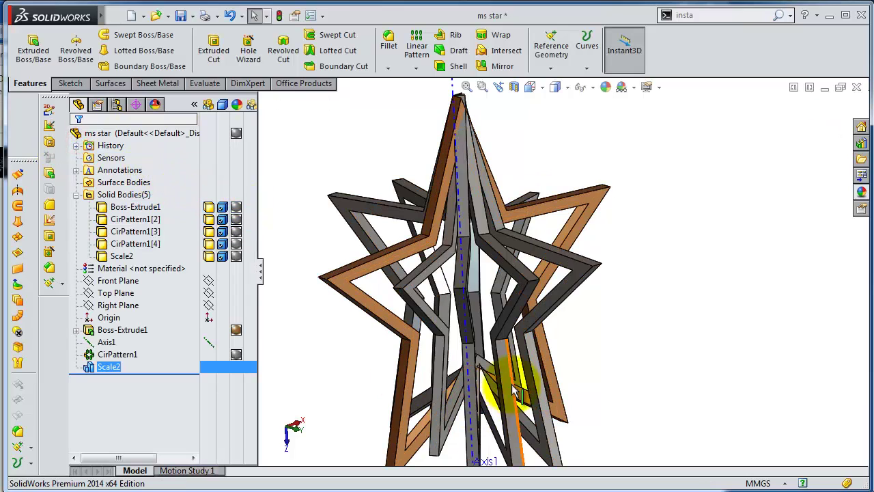
Step: Scale the next patterned star frame down to 0.7 about its centroid
{"action": "middle_click_drag", "start_coordinate": [507, 370], "coordinate": [508, 372]}
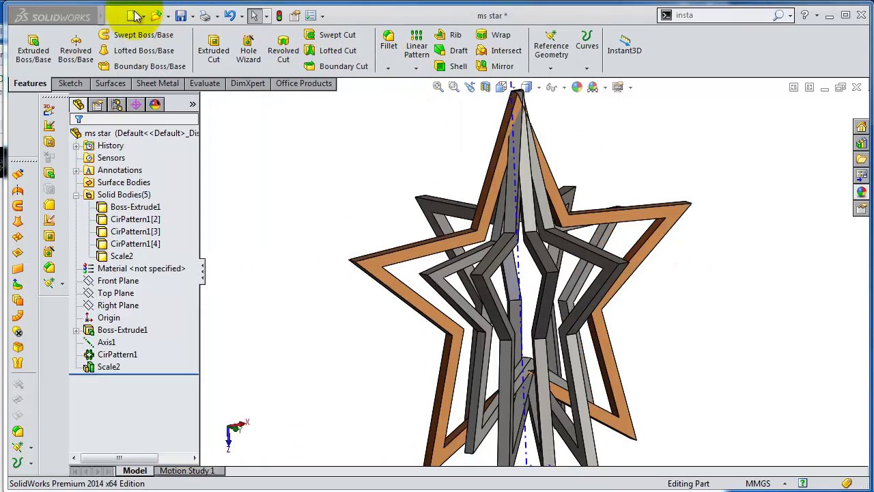
{"action": "left_click", "coordinate": [166, 15]}
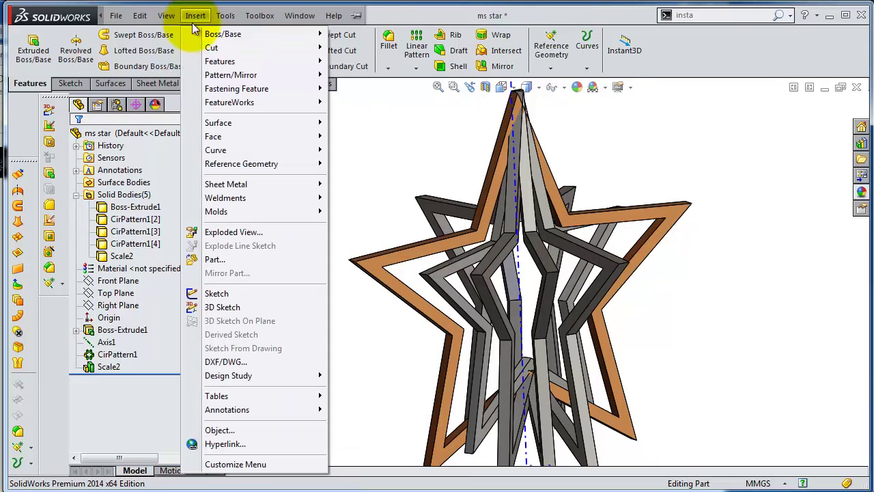
{"action": "mouse_move", "coordinate": [220, 61]}
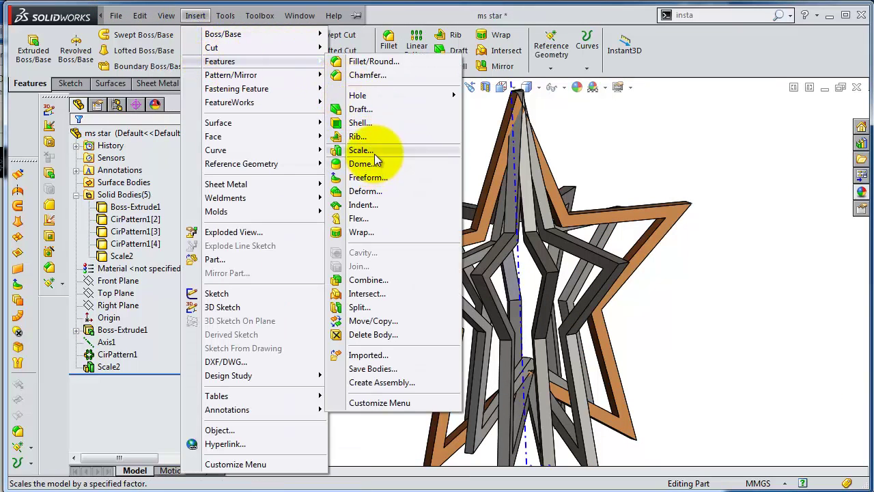
{"action": "left_click", "coordinate": [375, 154]}
{"action": "left_click", "coordinate": [502, 258]}
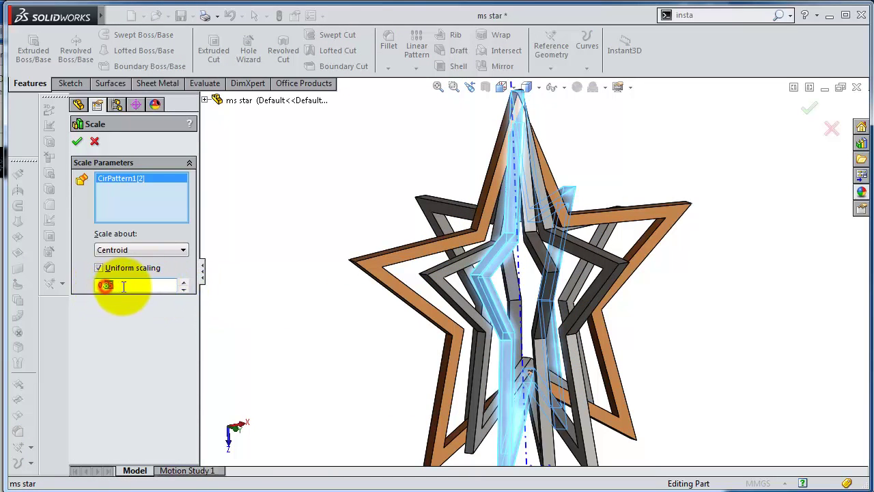
{"action": "left_click_drag", "start_coordinate": [103, 284], "coordinate": [211, 285]}
{"action": "type", "text": "7"}
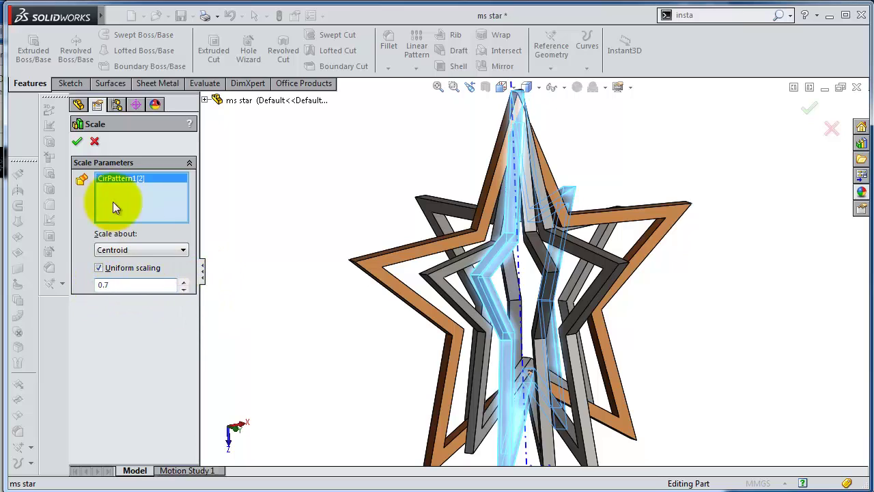
{"action": "left_click", "coordinate": [77, 142]}
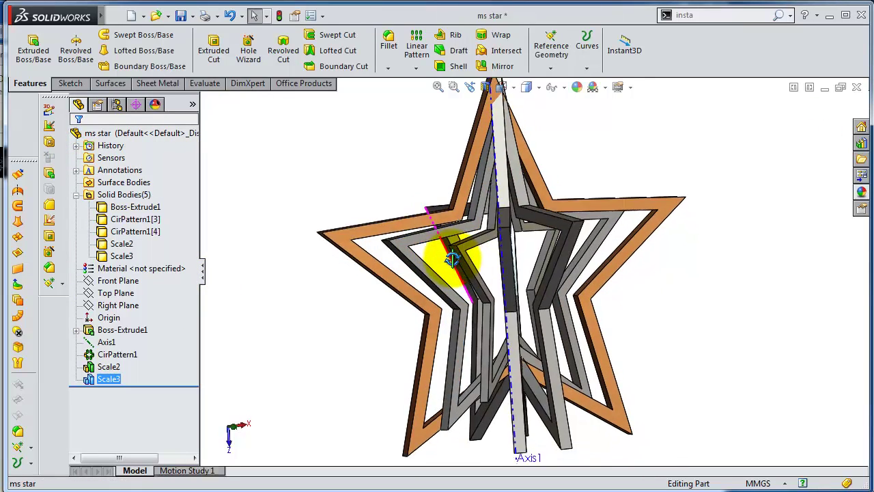
{"action": "middle_click_drag", "start_coordinate": [452, 254], "coordinate": [459, 263]}
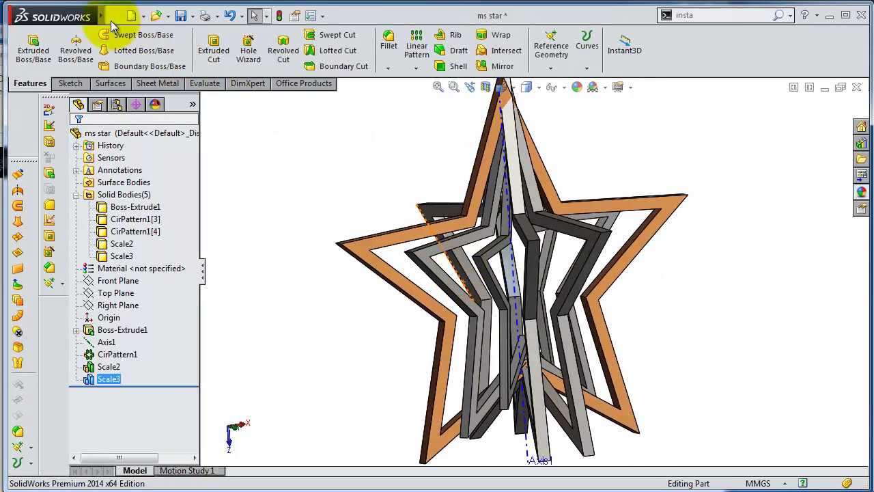
Step: Scale another patterned star frame by 0.6 about its centroid
{"action": "mouse_move", "coordinate": [102, 15]}
{"action": "left_click", "coordinate": [198, 15]}
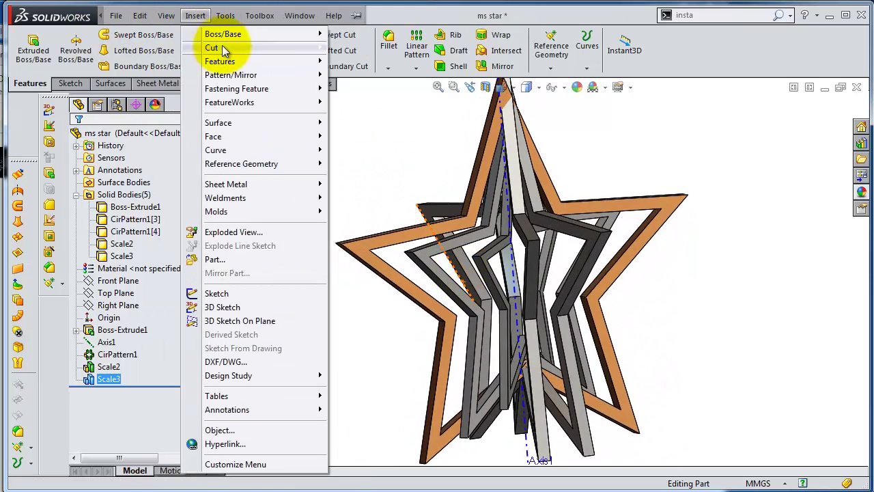
{"action": "mouse_move", "coordinate": [220, 61]}
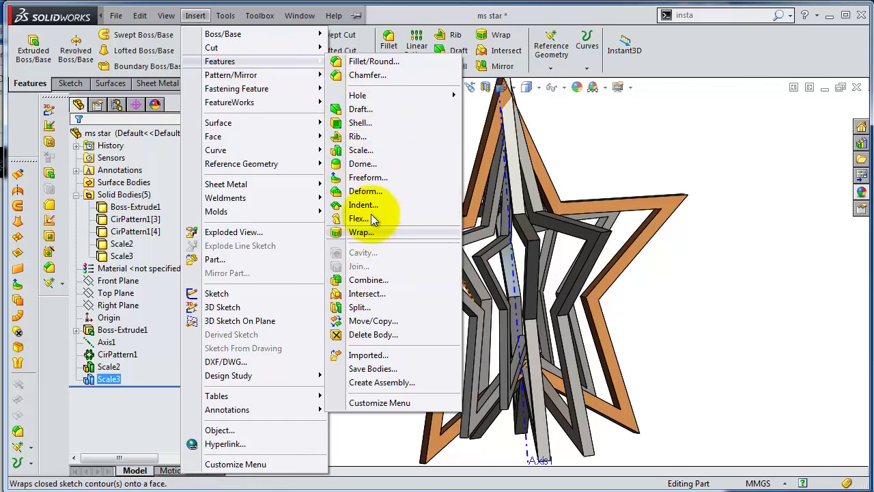
{"action": "left_click", "coordinate": [368, 149]}
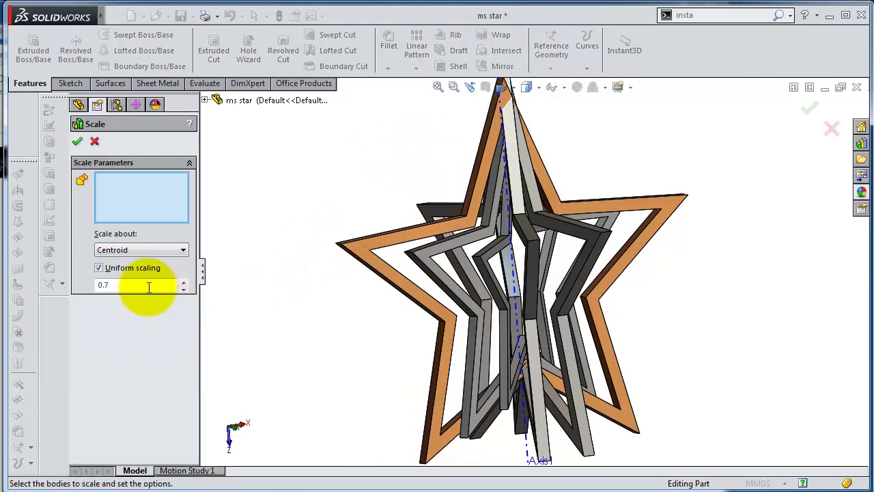
{"action": "left_click", "coordinate": [183, 288]}
{"action": "left_click", "coordinate": [103, 284]}
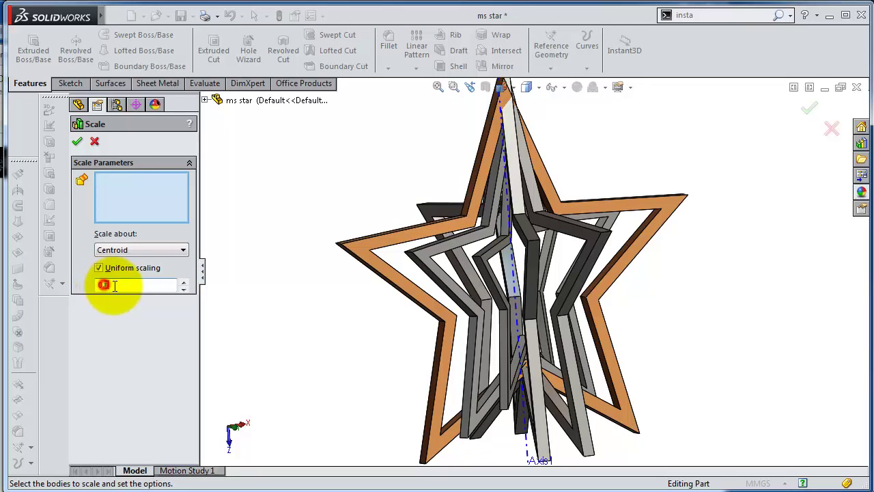
{"action": "type", "text": "6"}
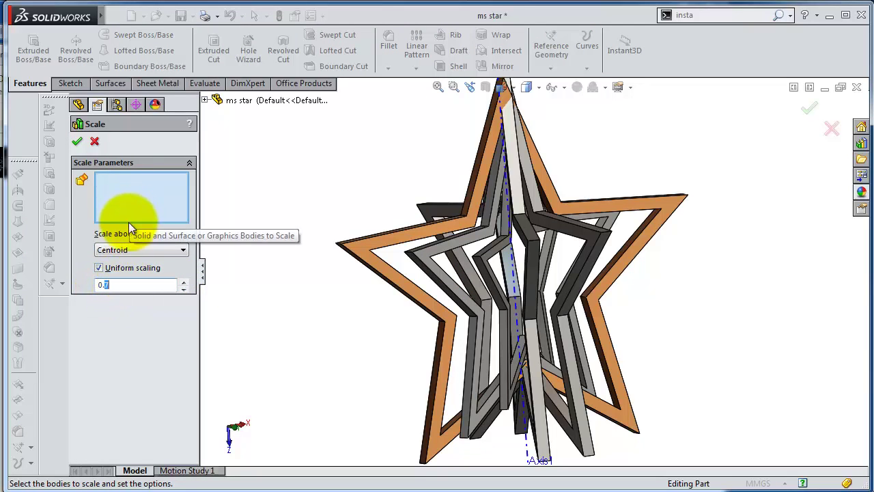
{"action": "left_click", "coordinate": [131, 202]}
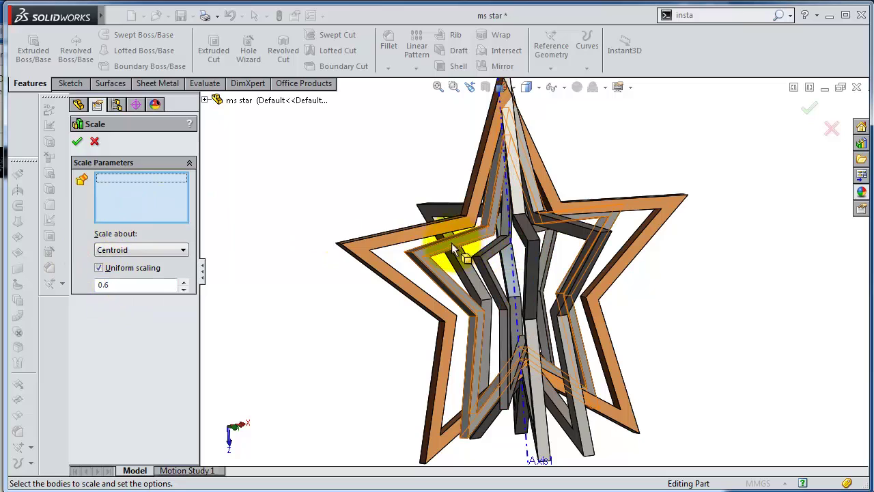
{"action": "left_click", "coordinate": [532, 253]}
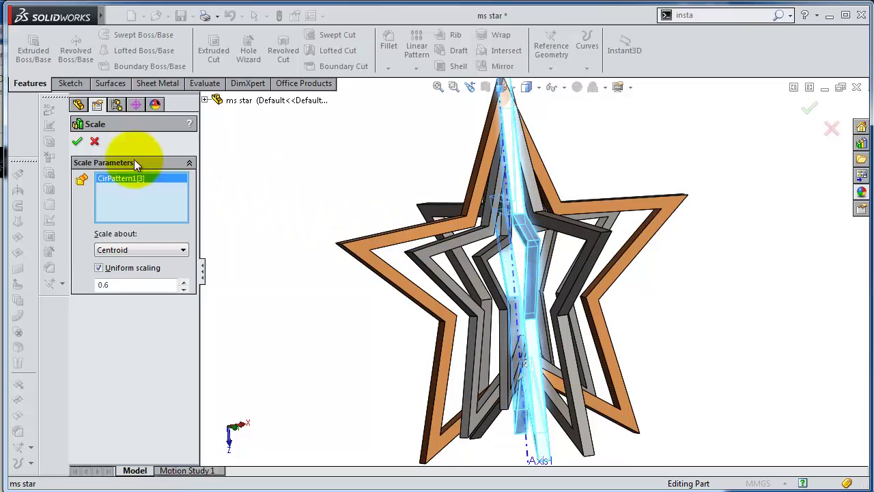
{"action": "left_click", "coordinate": [77, 142]}
{"action": "mouse_move", "coordinate": [536, 244]}
{"action": "middle_mouse_down"}
{"action": "mouse_move", "coordinate": [500, 233]}
{"action": "mouse_move", "coordinate": [510, 250]}
{"action": "middle_mouse_up"}
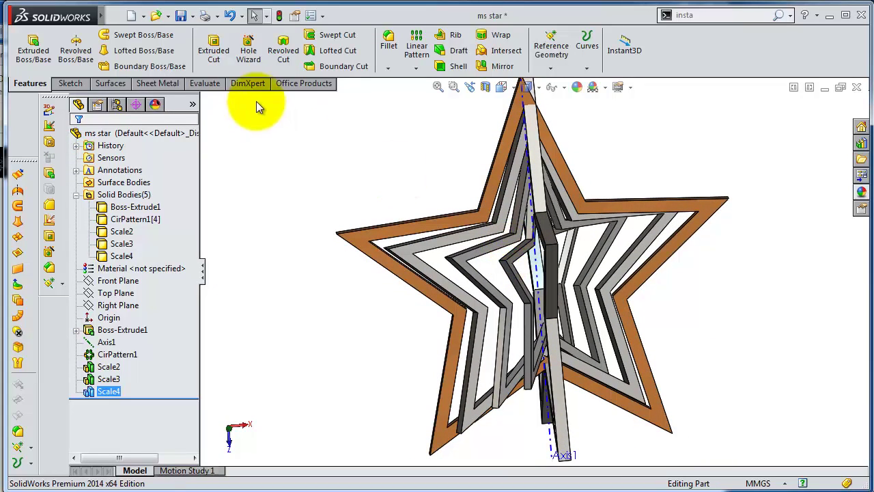
{"action": "mouse_move", "coordinate": [52, 15]}
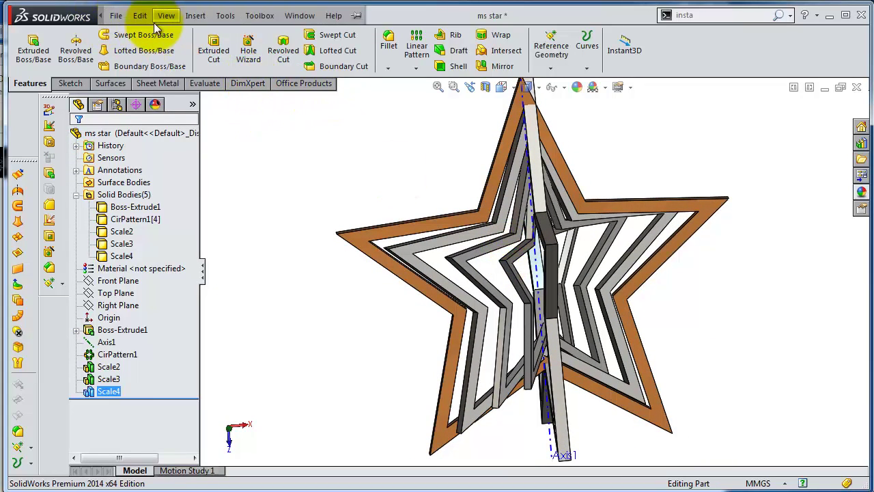
Step: Scale the CirPattern1[4] frame by 0.6 about its centroid
{"action": "left_click", "coordinate": [195, 15]}
{"action": "left_click", "coordinate": [226, 15]}
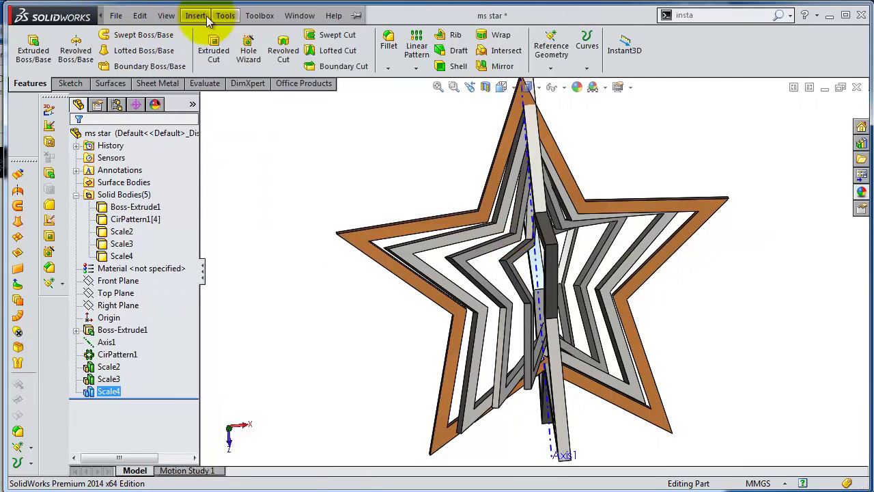
{"action": "left_click", "coordinate": [195, 15]}
{"action": "mouse_move", "coordinate": [220, 60]}
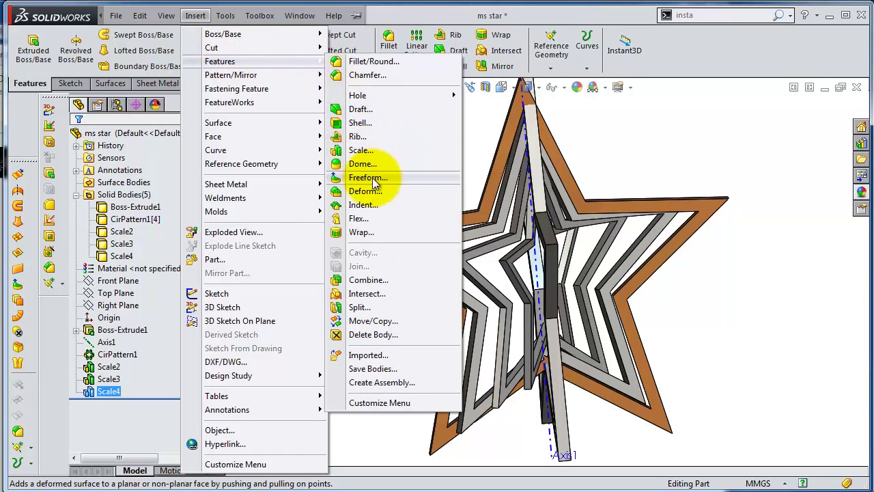
{"action": "left_click", "coordinate": [378, 150]}
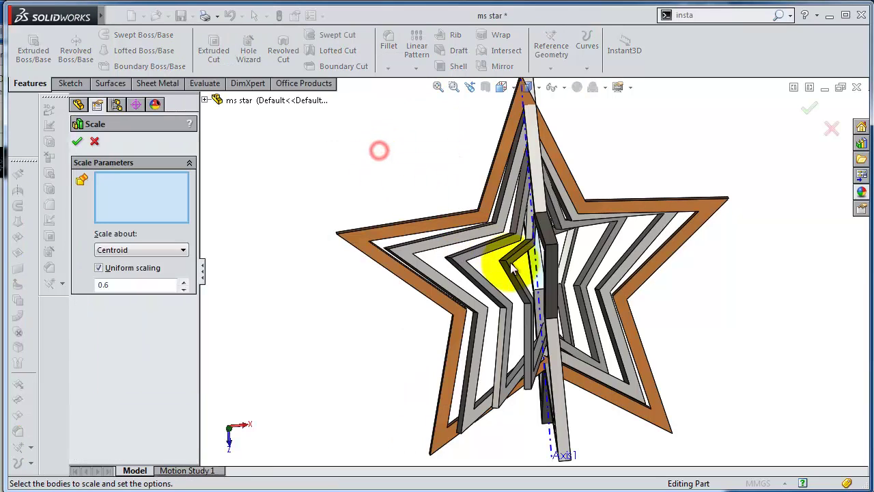
{"action": "left_click", "coordinate": [549, 257]}
{"action": "left_click", "coordinate": [108, 286]}
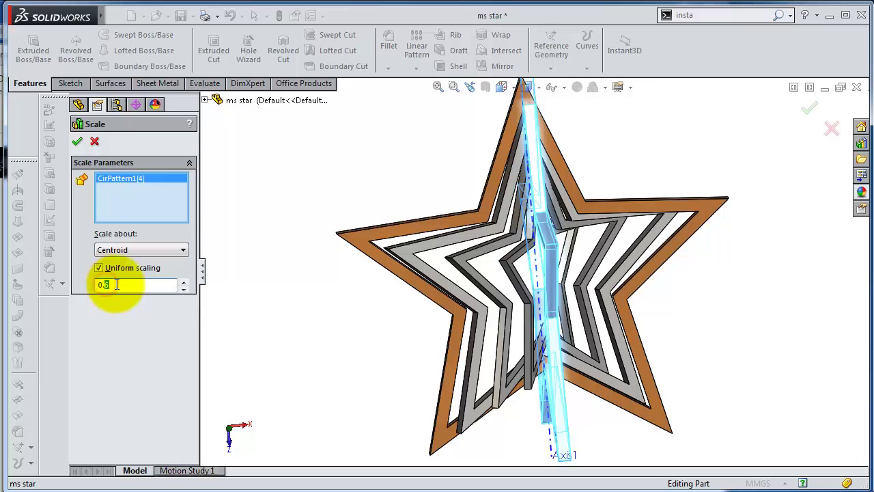
{"action": "type", "text": "0.5"}
{"action": "left_click", "coordinate": [77, 142]}
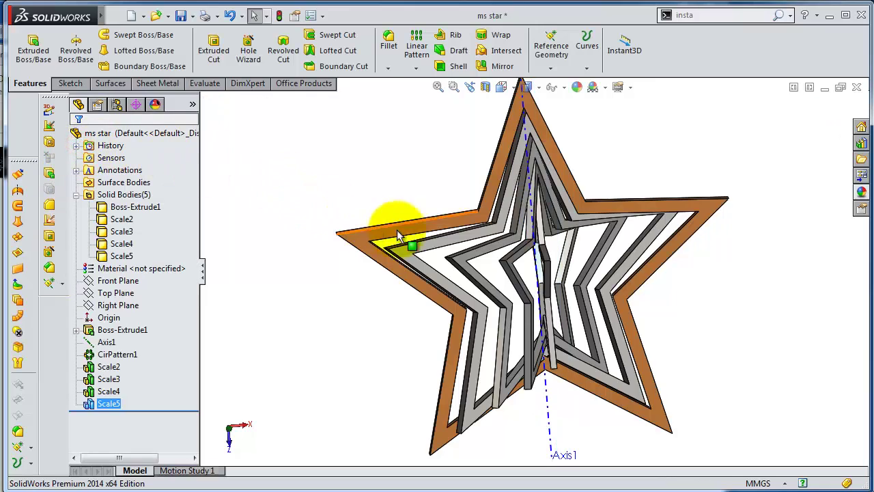
Step: Hide Axis1 and view the nested star frames from a tilted front angle
{"action": "mouse_move", "coordinate": [400, 235]}
{"action": "middle_mouse_down"}
{"action": "mouse_move", "coordinate": [570, 185]}
{"action": "mouse_move", "coordinate": [577, 146]}
{"action": "mouse_move", "coordinate": [596, 166]}
{"action": "mouse_move", "coordinate": [574, 193]}
{"action": "mouse_move", "coordinate": [569, 172]}
{"action": "mouse_move", "coordinate": [581, 163]}
{"action": "mouse_move", "coordinate": [540, 169]}
{"action": "mouse_move", "coordinate": [536, 195]}
{"action": "mouse_move", "coordinate": [487, 211]}
{"action": "mouse_move", "coordinate": [445, 244]}
{"action": "mouse_move", "coordinate": [524, 269]}
{"action": "mouse_move", "coordinate": [564, 423]}
{"action": "middle_mouse_up"}
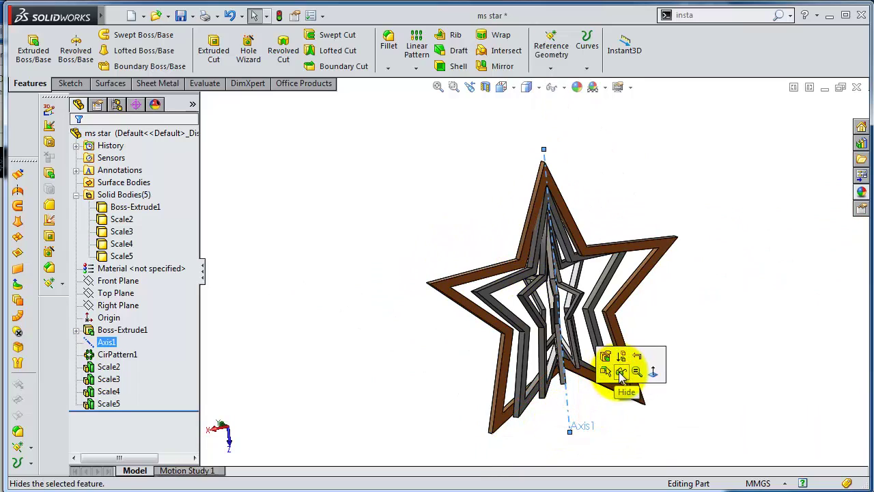
{"action": "left_click", "coordinate": [622, 373]}
{"action": "mouse_move", "coordinate": [572, 312]}
{"action": "middle_mouse_down"}
{"action": "mouse_move", "coordinate": [663, 284]}
{"action": "mouse_move", "coordinate": [679, 259]}
{"action": "mouse_move", "coordinate": [673, 214]}
{"action": "mouse_move", "coordinate": [679, 281]}
{"action": "mouse_move", "coordinate": [566, 244]}
{"action": "mouse_move", "coordinate": [499, 327]}
{"action": "mouse_move", "coordinate": [511, 335]}
{"action": "mouse_move", "coordinate": [495, 326]}
{"action": "mouse_move", "coordinate": [526, 344]}
{"action": "mouse_move", "coordinate": [561, 336]}
{"action": "mouse_move", "coordinate": [561, 312]}
{"action": "mouse_move", "coordinate": [552, 303]}
{"action": "mouse_move", "coordinate": [568, 312]}
{"action": "mouse_move", "coordinate": [556, 302]}
{"action": "mouse_move", "coordinate": [589, 230]}
{"action": "mouse_move", "coordinate": [628, 189]}
{"action": "mouse_move", "coordinate": [665, 201]}
{"action": "mouse_move", "coordinate": [645, 232]}
{"action": "middle_mouse_up"}
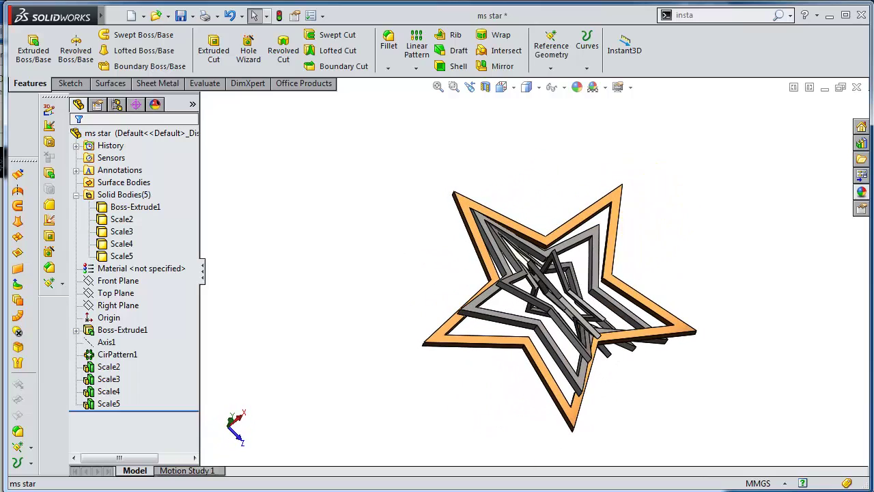
Step: Drag the clear glass appearance onto a star frame in the FeatureManager tree
{"action": "left_click", "coordinate": [861, 192]}
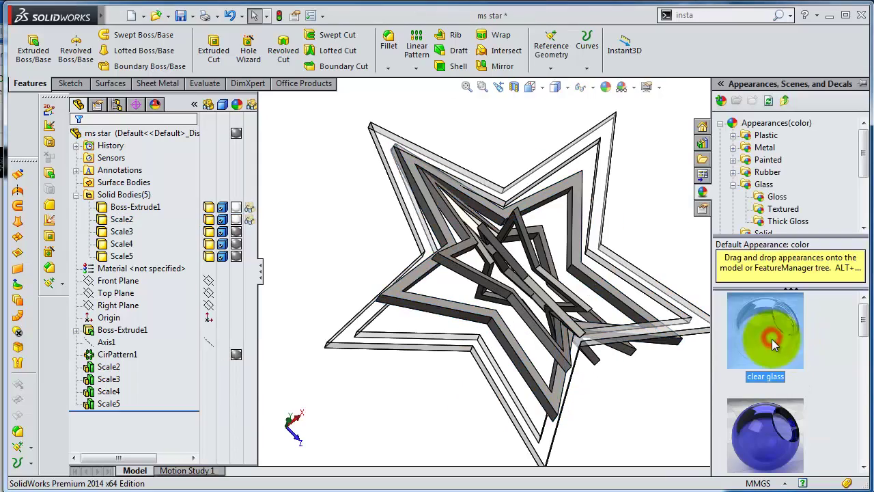
{"action": "left_click_drag", "start_coordinate": [772, 338], "coordinate": [234, 380]}
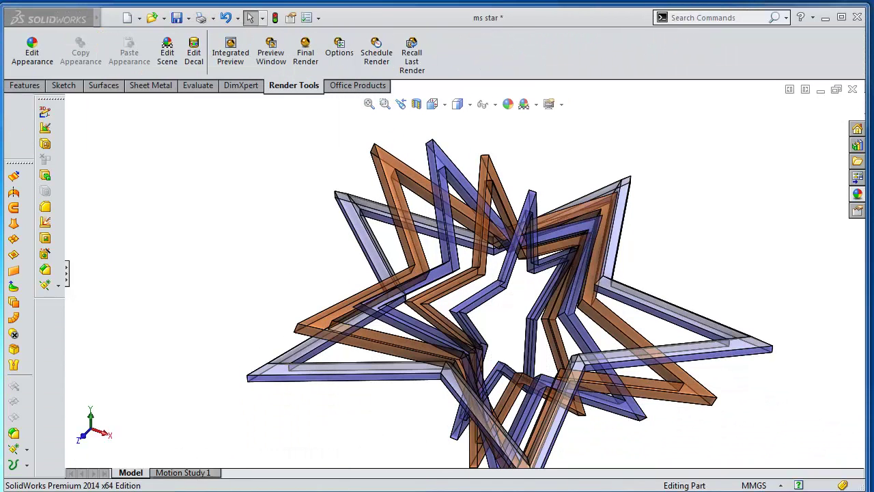
{"action": "left_click", "coordinate": [26, 85]}
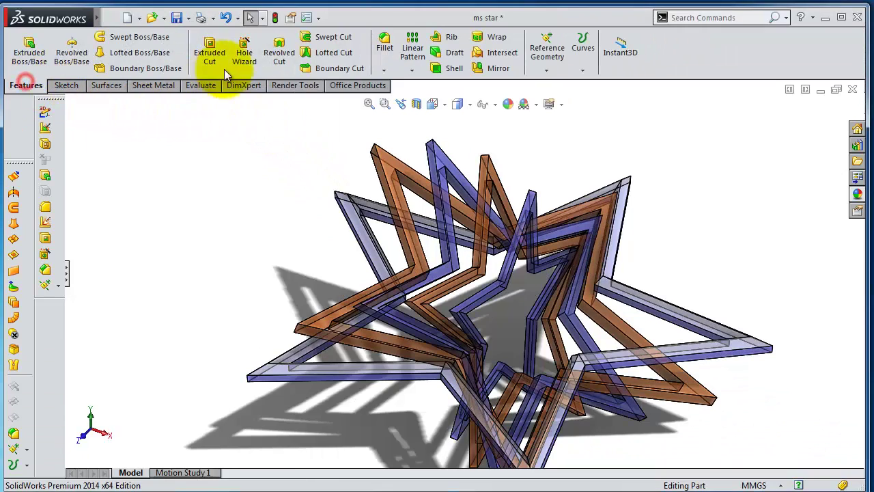
Step: Chamfer a face of the bronze frame at 4 mm and 45°
{"action": "left_click", "coordinate": [384, 68]}
{"action": "left_click", "coordinate": [402, 96]}
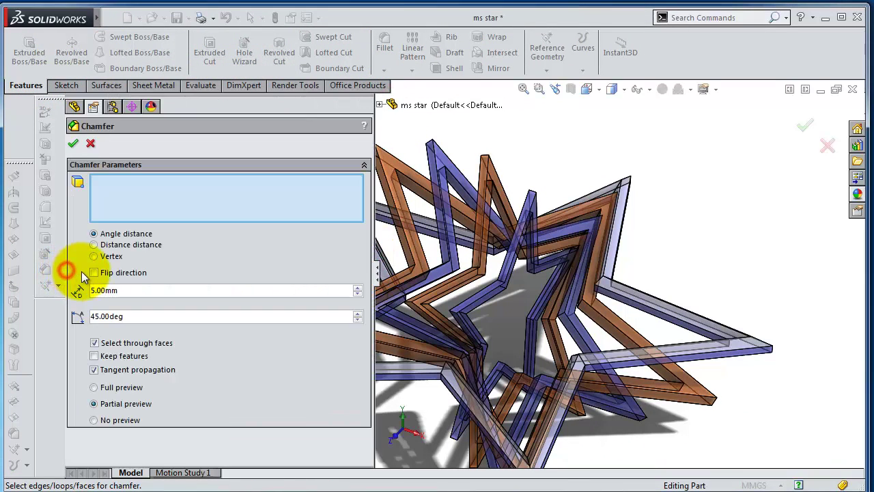
{"action": "left_click", "coordinate": [135, 289]}
{"action": "type", "text": "5.00mm"}
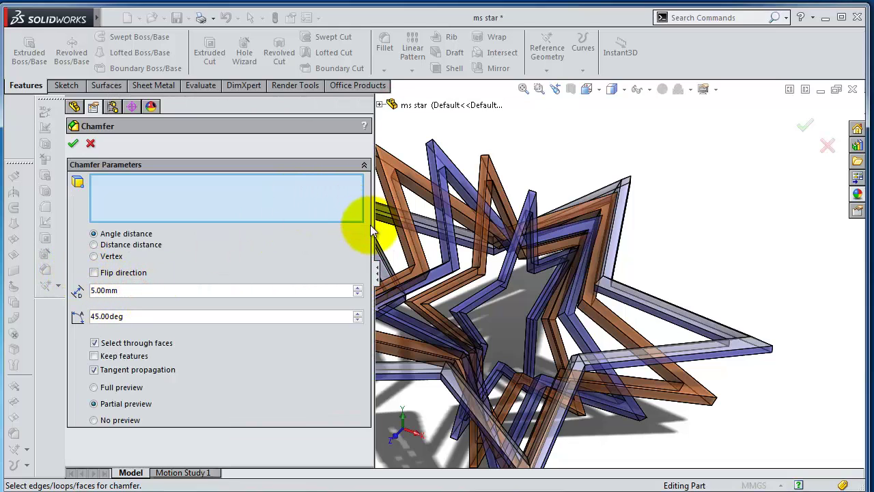
{"action": "left_click_drag", "start_coordinate": [375, 226], "coordinate": [193, 219]}
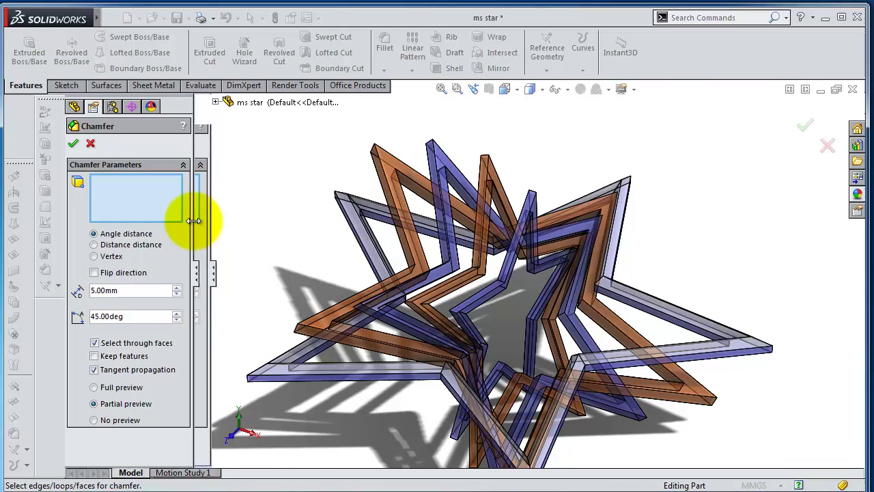
{"action": "left_click", "coordinate": [387, 170]}
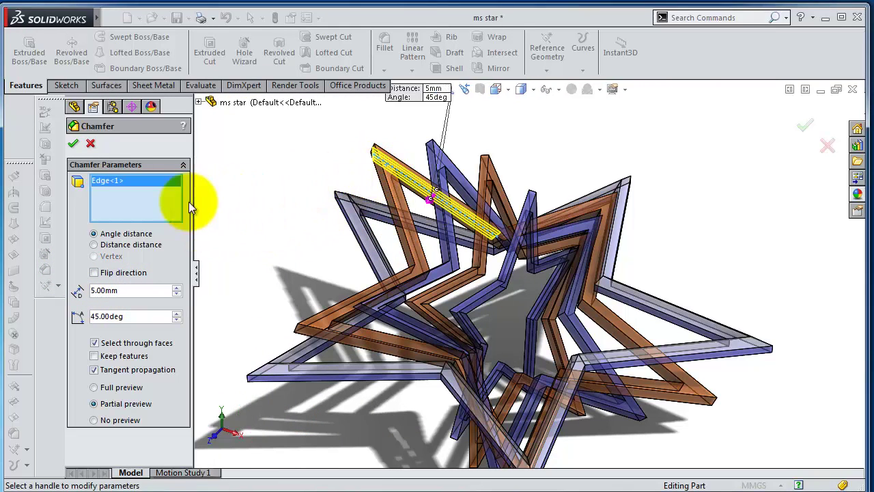
{"action": "right_click", "coordinate": [162, 203]}
{"action": "left_click", "coordinate": [205, 211]}
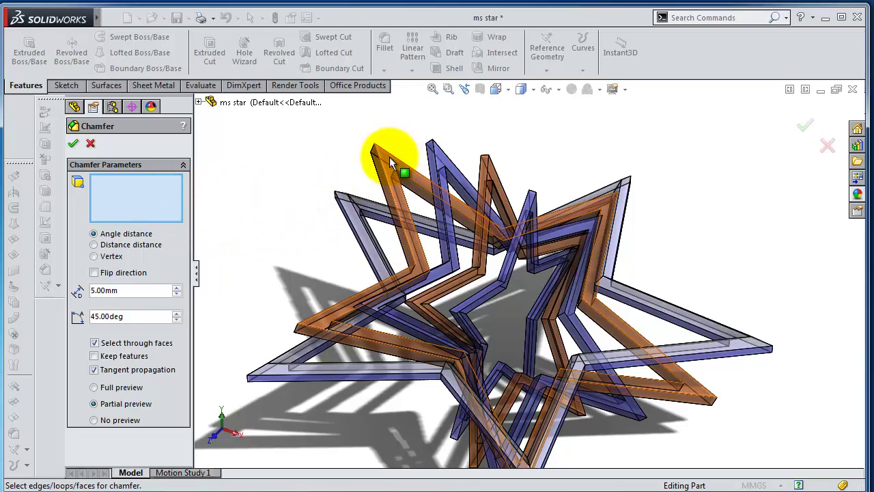
{"action": "left_click", "coordinate": [390, 158]}
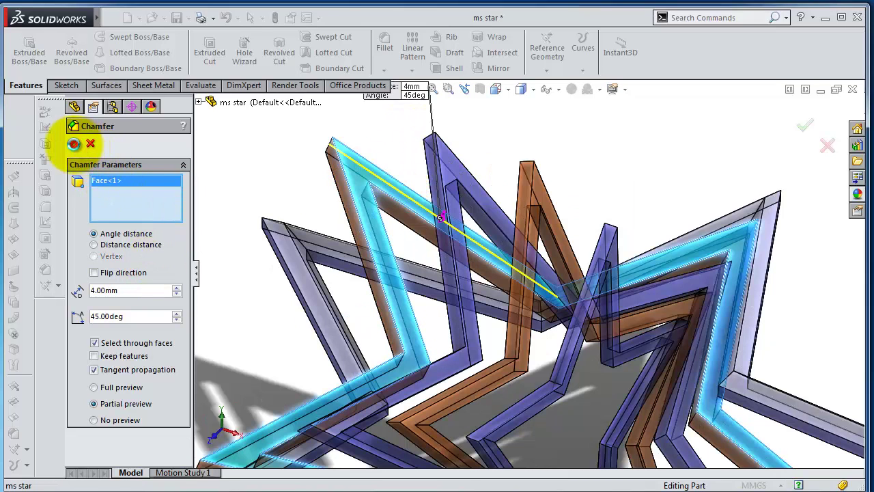
{"action": "left_click", "coordinate": [74, 145]}
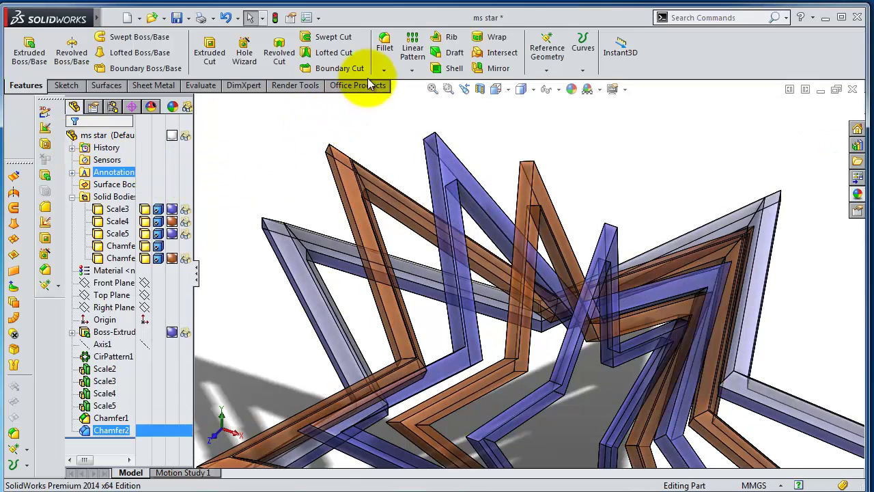
Step: Add a 3 mm, 45° chamfer to a face of a blue frame
{"action": "left_click", "coordinate": [383, 71]}
{"action": "left_click", "coordinate": [402, 98]}
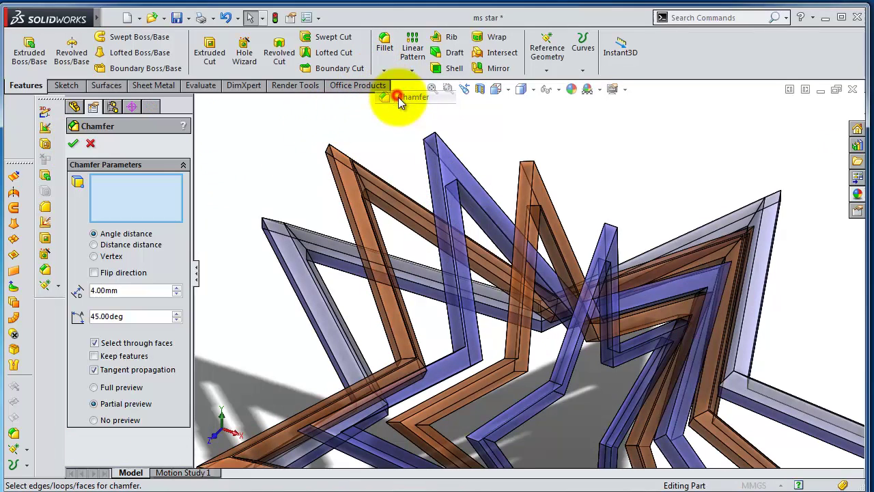
{"action": "left_click", "coordinate": [440, 154]}
{"action": "type", "text": "3"}
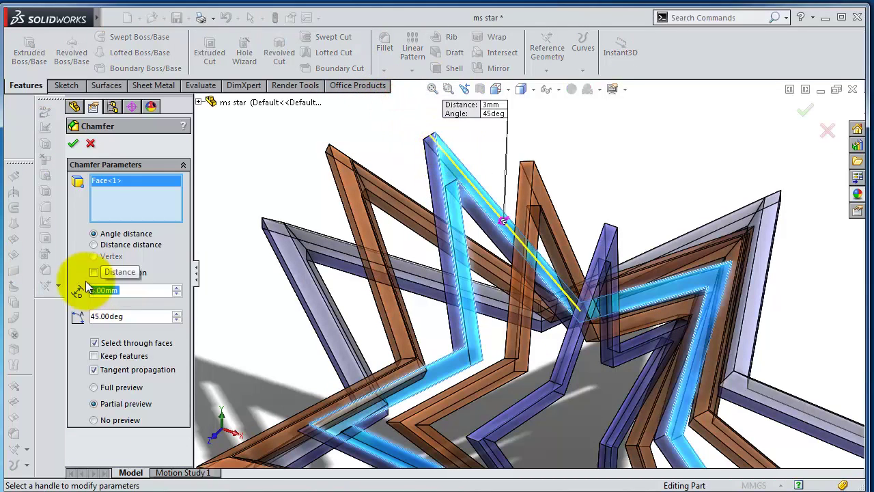
{"action": "left_click", "coordinate": [70, 143]}
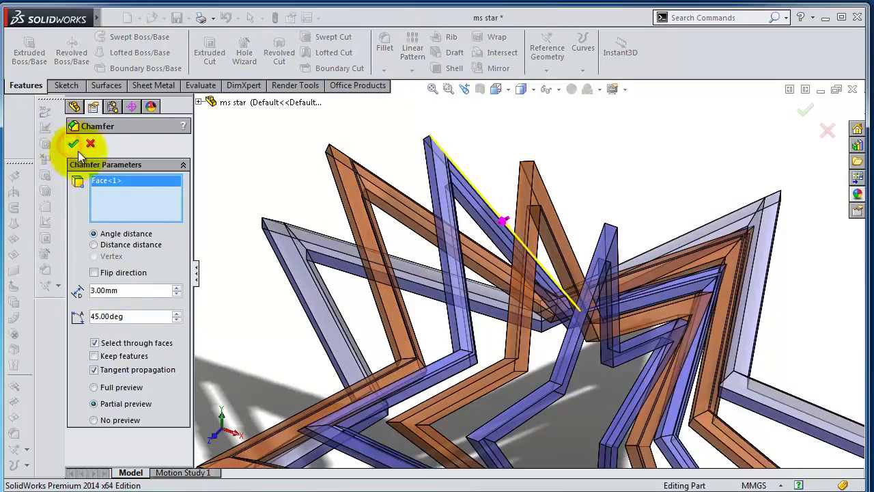